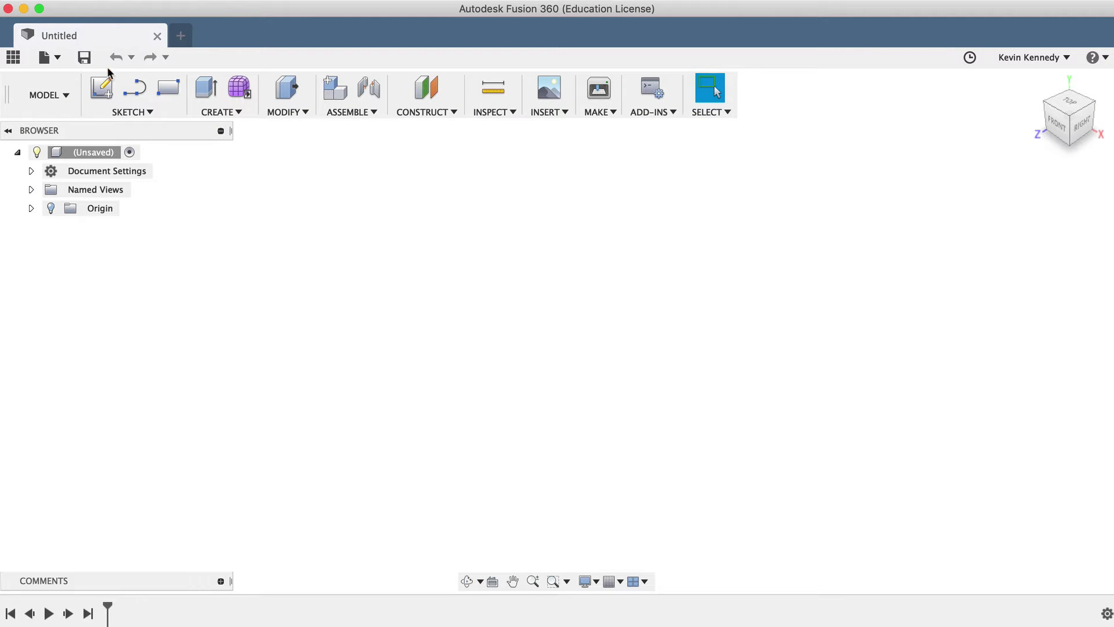
Step: Choose Create Sketch from the SKETCH menu to start a new sketch
{"action": "left_click", "coordinate": [128, 111]}
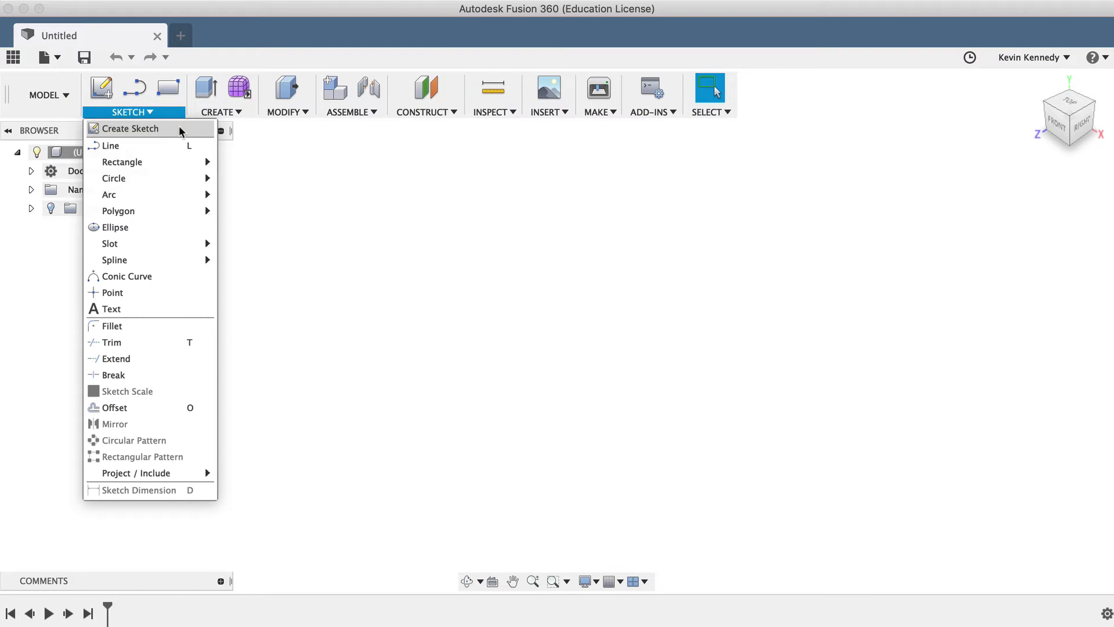
{"action": "left_click", "coordinate": [174, 128]}
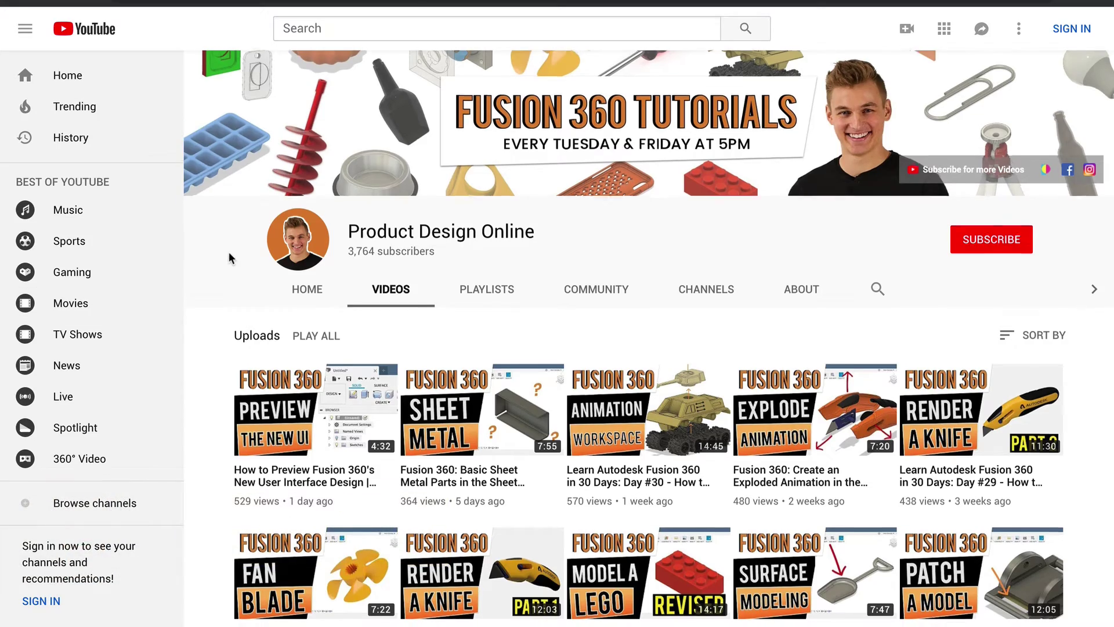
{"action": "scroll", "coordinate": [230, 257], "scroll_direction": "down", "scroll_amount": 9}
{"action": "scroll", "coordinate": [229, 257], "scroll_direction": "down", "scroll_amount": 10}
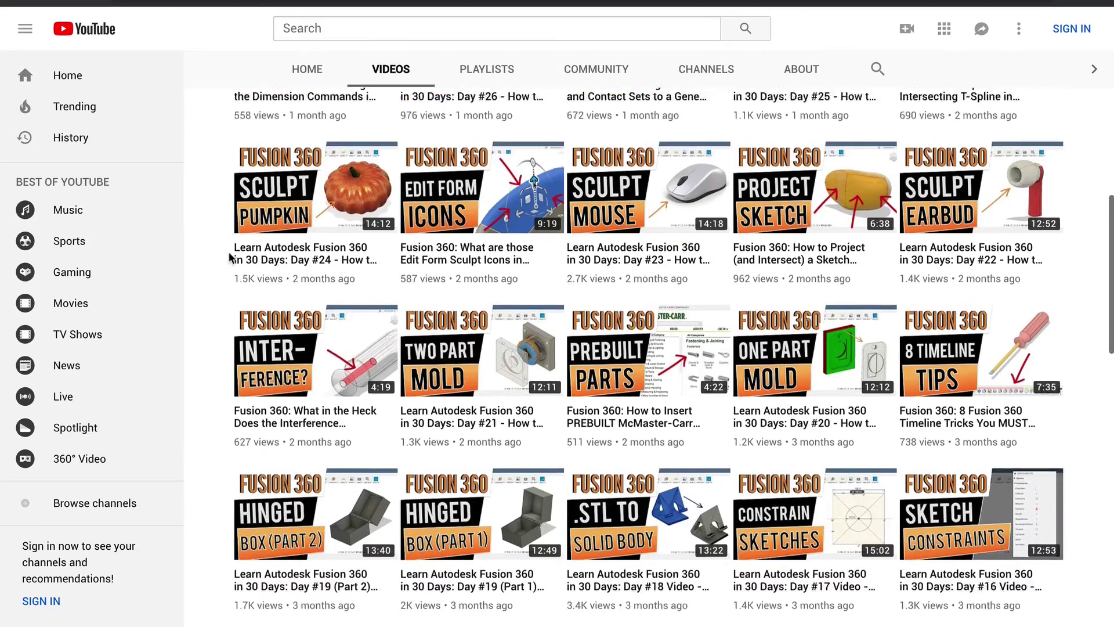
{"action": "scroll", "coordinate": [229, 257], "scroll_direction": "up", "scroll_amount": 12}
{"action": "scroll", "coordinate": [229, 257], "scroll_direction": "up", "scroll_amount": 7}
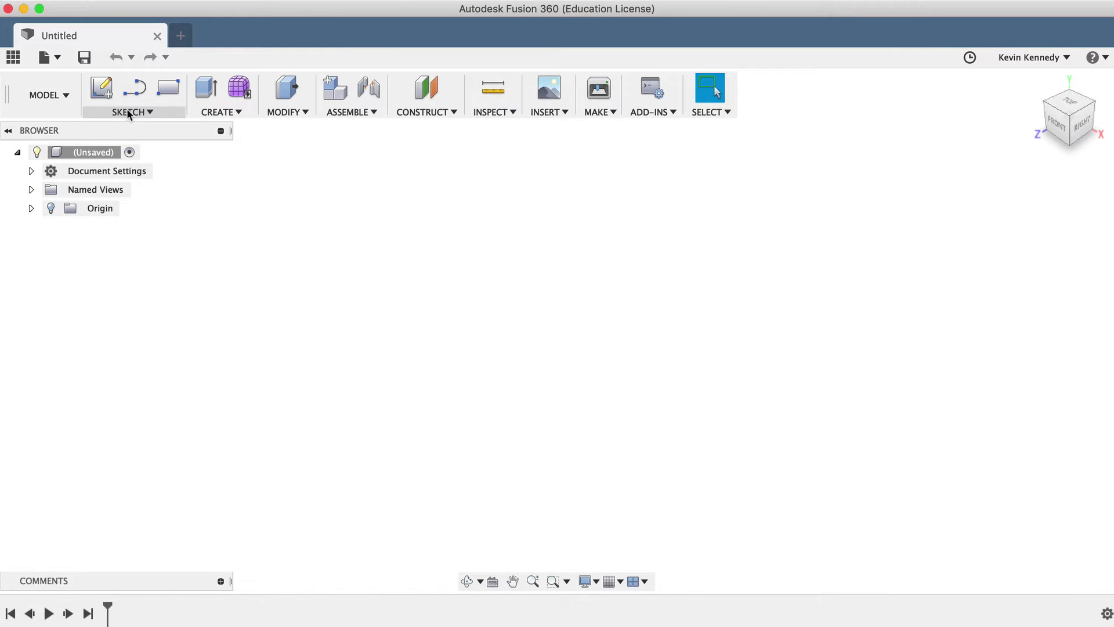
Step: Start a new sketch via SKETCH > Create Sketch to display the origin planes
{"action": "left_click", "coordinate": [128, 111]}
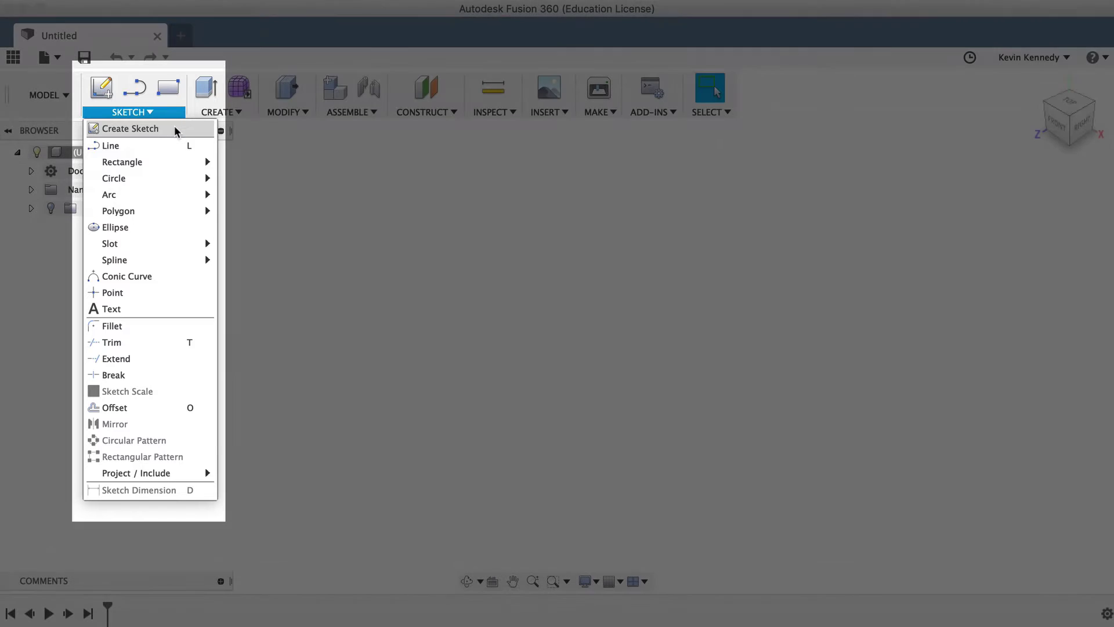
{"action": "left_click", "coordinate": [174, 126]}
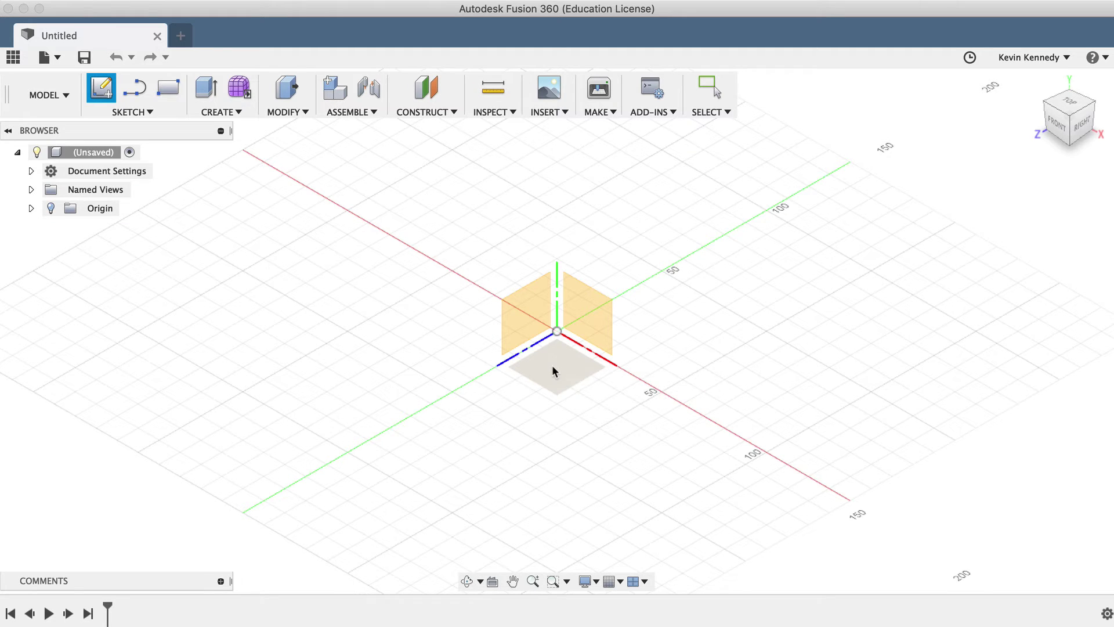
Step: Pick the horizontal ground origin plane as the sketch plane
{"action": "left_click", "coordinate": [552, 364]}
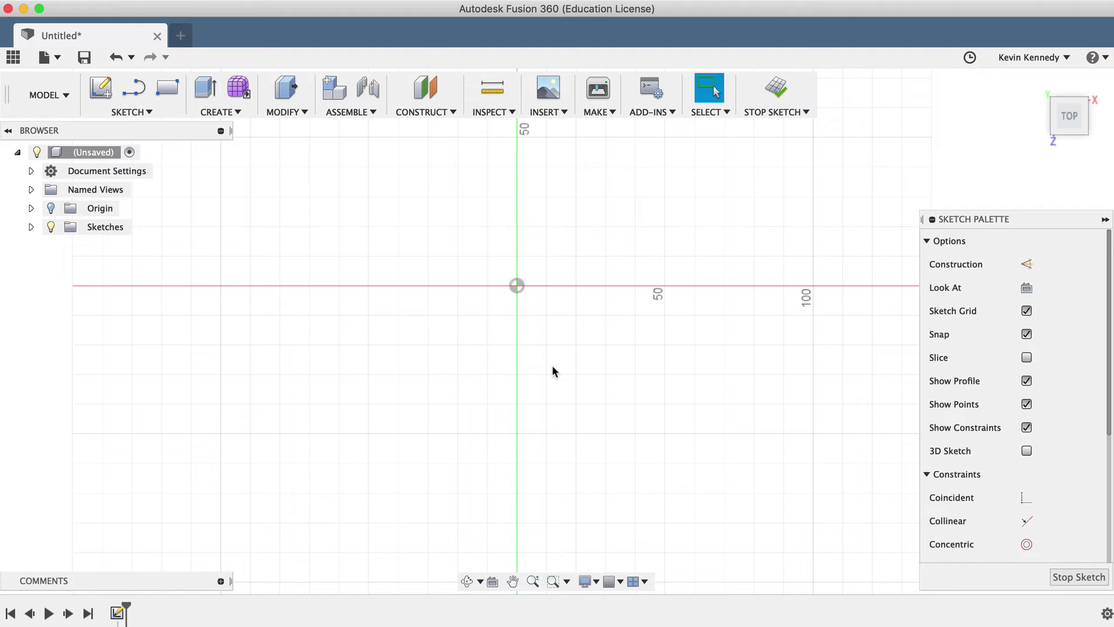
Step: Draw a center rectangle of about 128 by 46 mm centred on the sketch origin
{"action": "left_click", "coordinate": [146, 113]}
{"action": "mouse_move", "coordinate": [152, 162]}
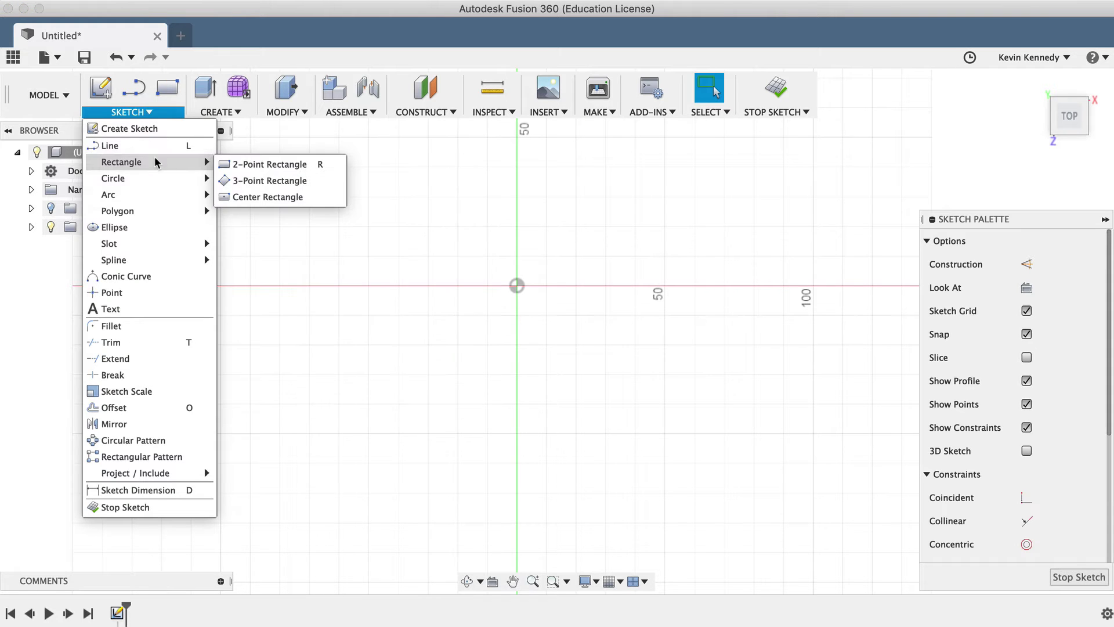
{"action": "left_click", "coordinate": [308, 197]}
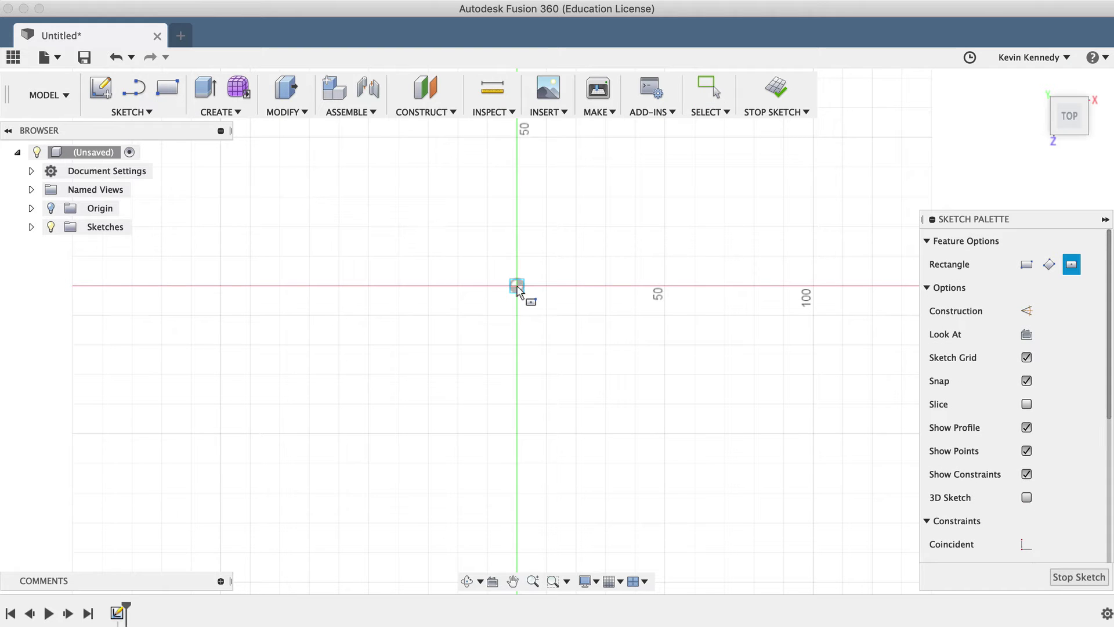
{"action": "left_click", "coordinate": [517, 285]}
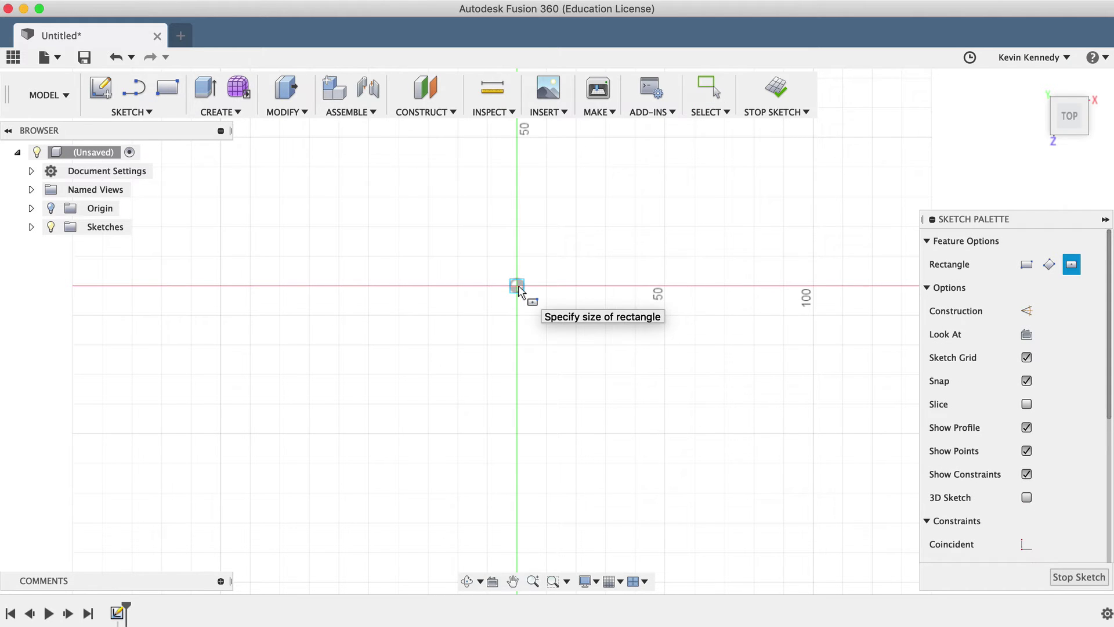
{"action": "left_click", "coordinate": [327, 221]}
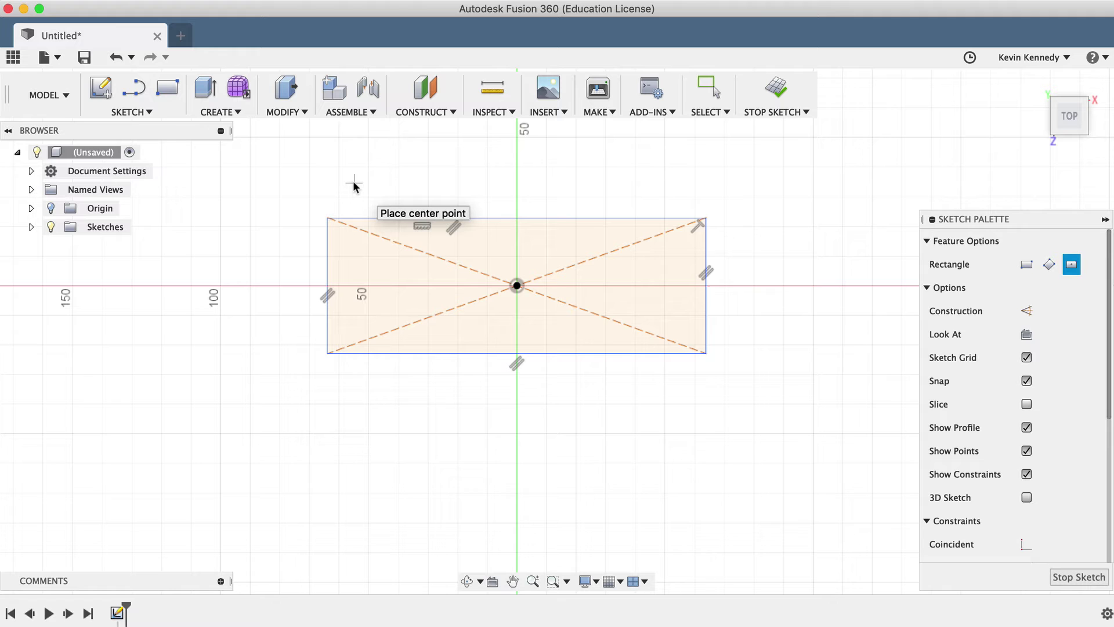
Step: Browse the SKETCH and SELECT menus, then find Extrude under the CREATE menu
{"action": "left_click", "coordinate": [139, 113]}
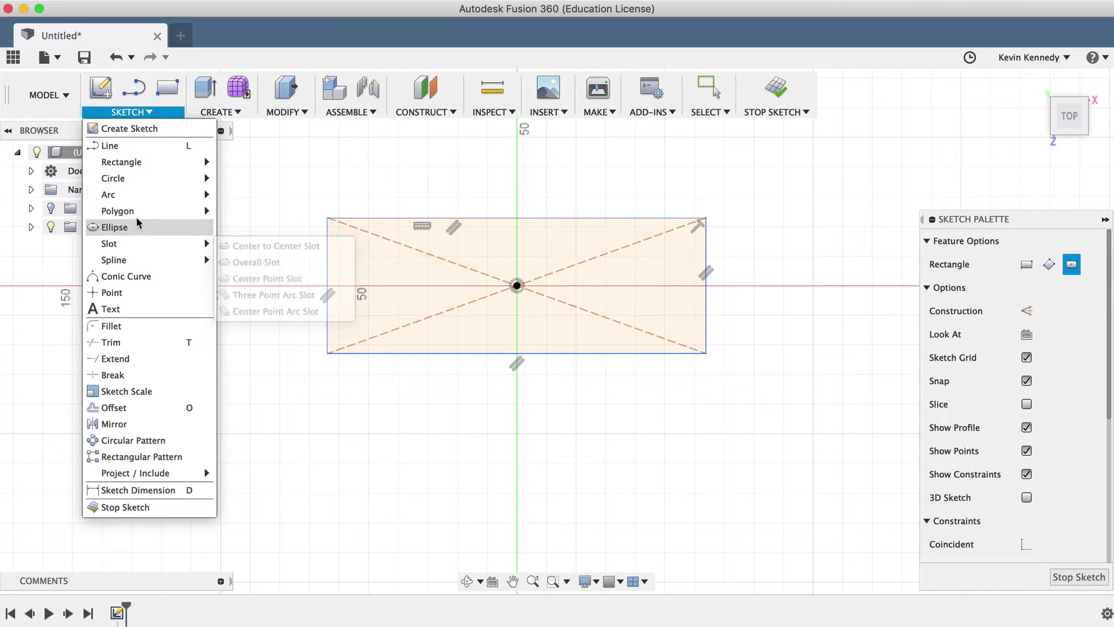
{"action": "mouse_move", "coordinate": [137, 217]}
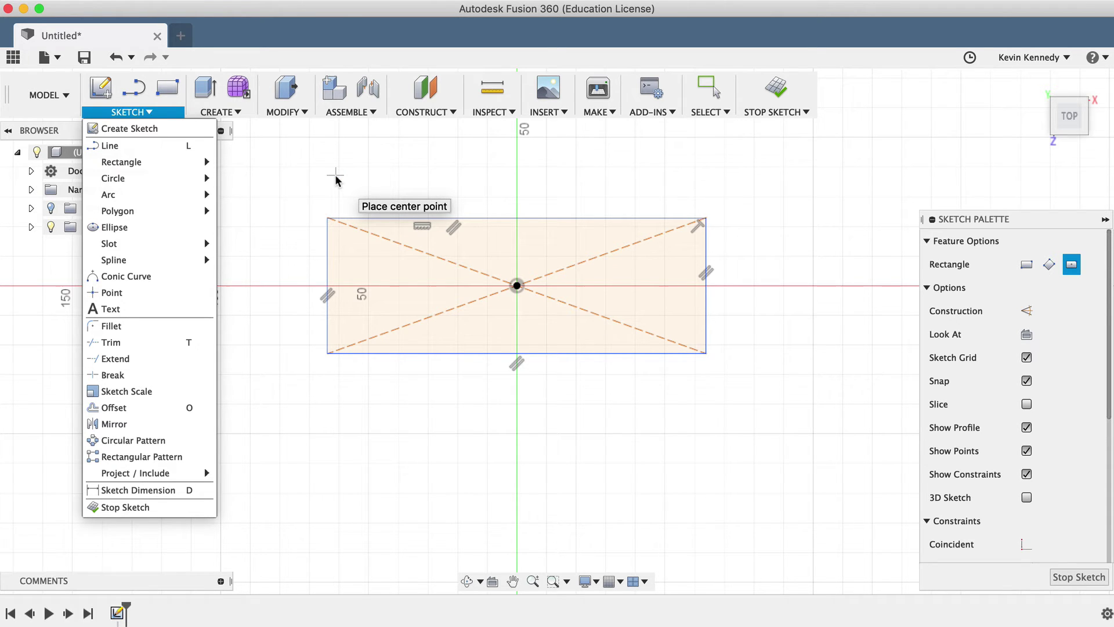
{"action": "left_click", "coordinate": [708, 112]}
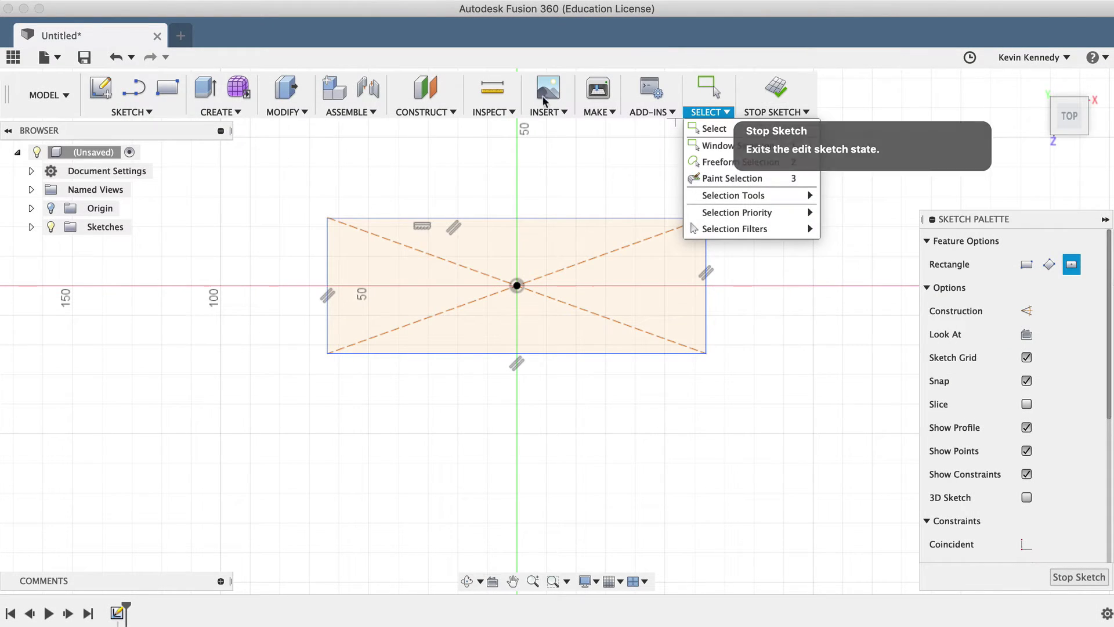
{"action": "mouse_move", "coordinate": [230, 113]}
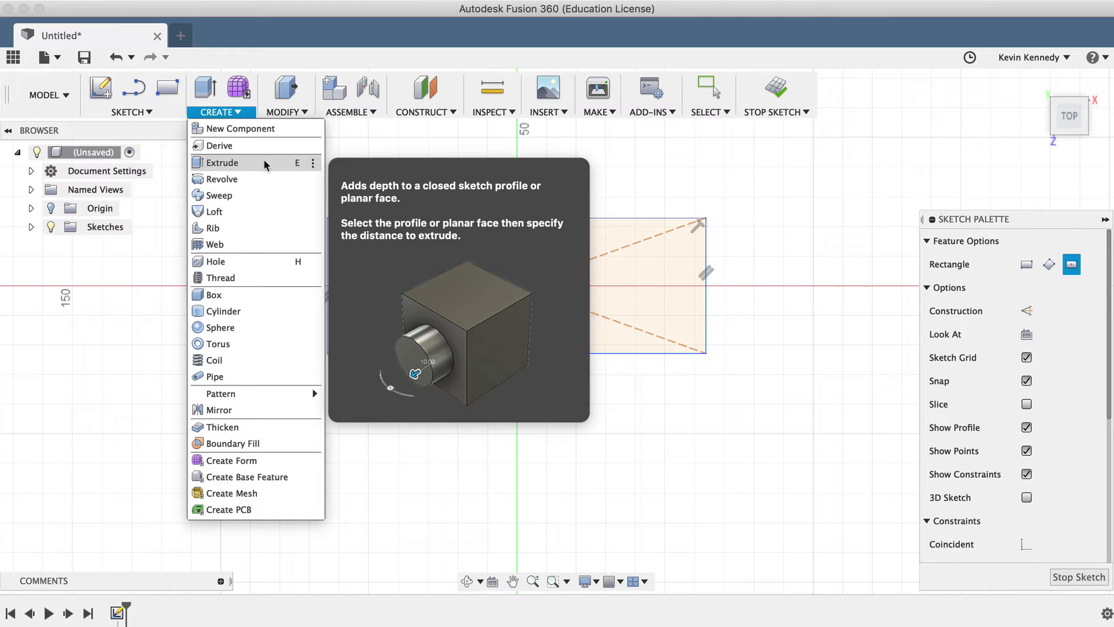
Step: Extrude the rectangle profile 30 mm upward into a new solid body
{"action": "left_click", "coordinate": [264, 161]}
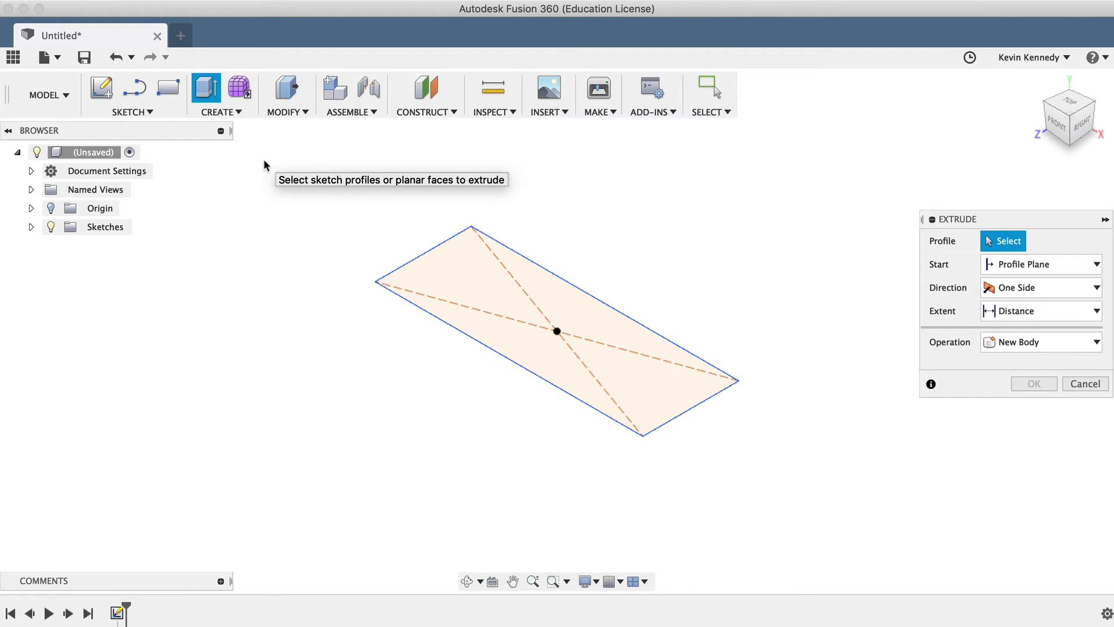
{"action": "left_click", "coordinate": [465, 268]}
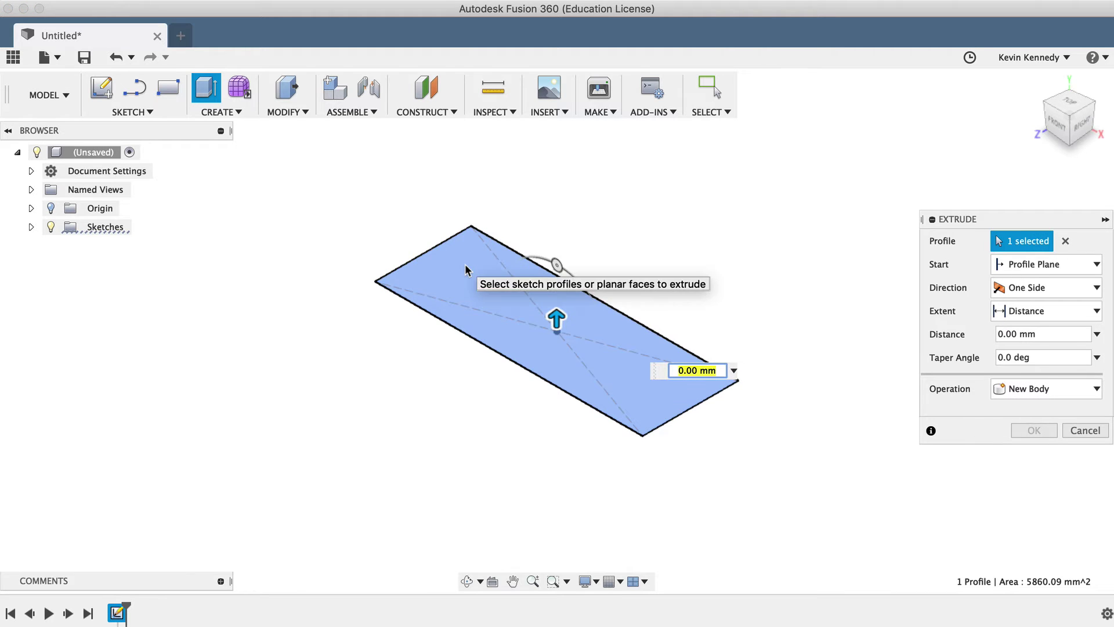
{"action": "left_click_drag", "start_coordinate": [556, 318], "coordinate": [557, 246]}
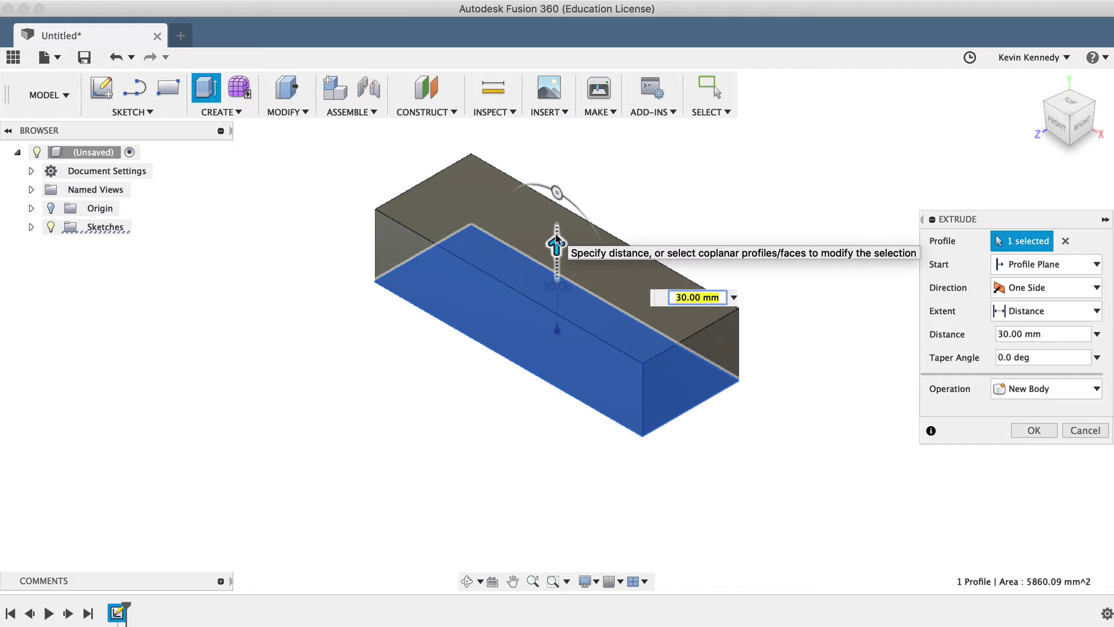
{"action": "left_click", "coordinate": [1031, 429]}
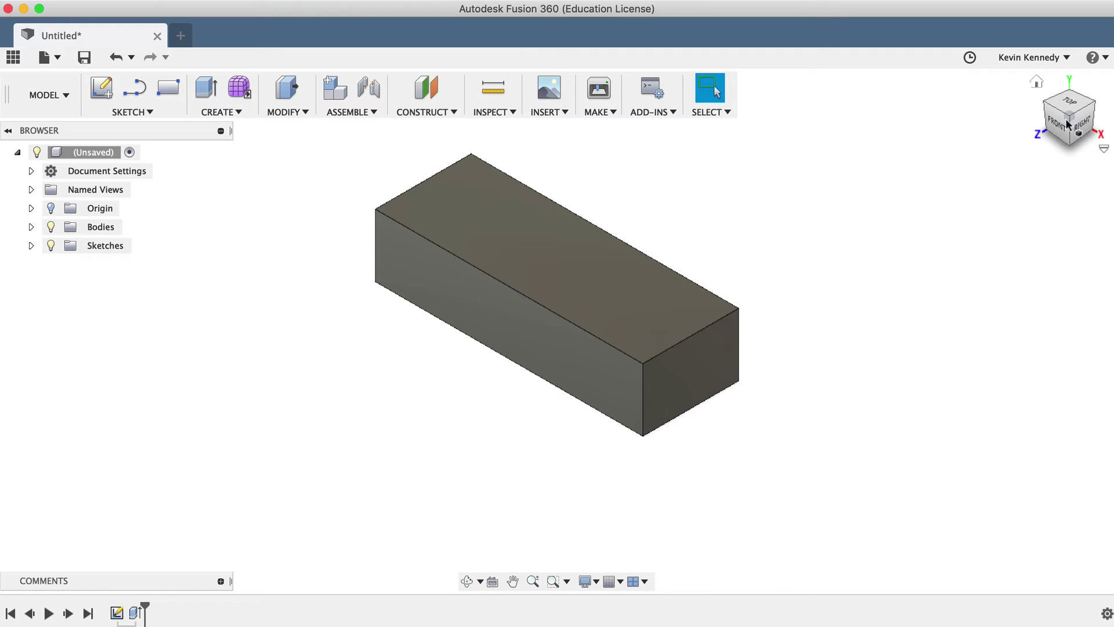
Step: Return to the home isometric view and expand the Sketches folder to list Sketch1
{"action": "mouse_move", "coordinate": [1071, 107]}
{"action": "middle_mouse_down", "text": "shift"}
{"action": "mouse_move", "coordinate": [1063, 70]}
{"action": "mouse_move", "coordinate": [1063, 131]}
{"action": "mouse_move", "coordinate": [1070, 119]}
{"action": "middle_mouse_up", "text": "shift"}
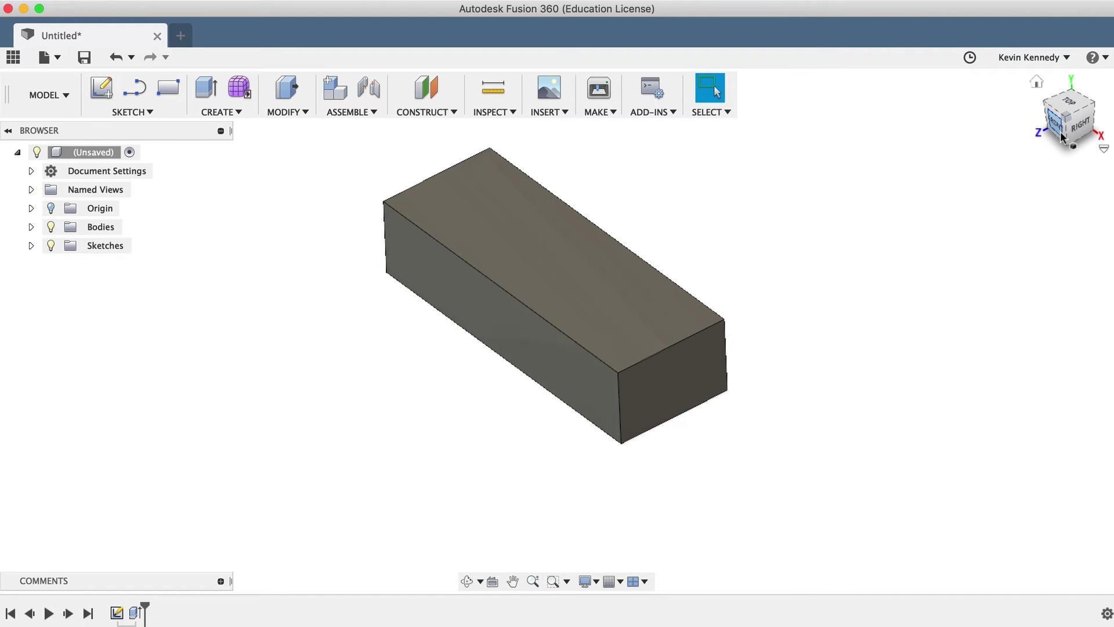
{"action": "left_click", "coordinate": [1067, 116]}
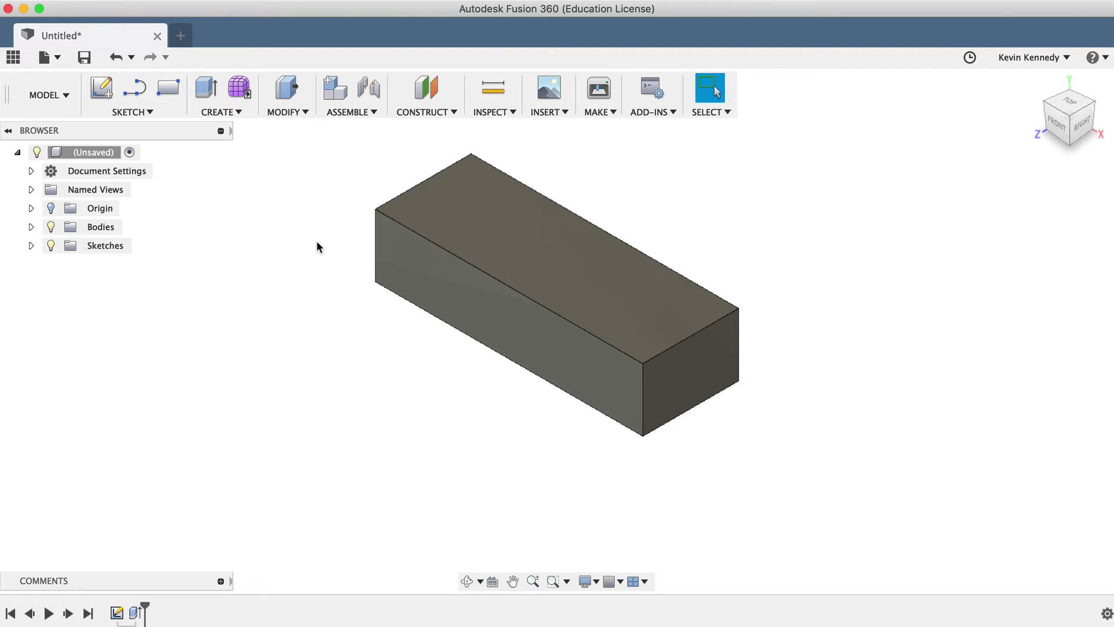
{"action": "left_click", "coordinate": [31, 246]}
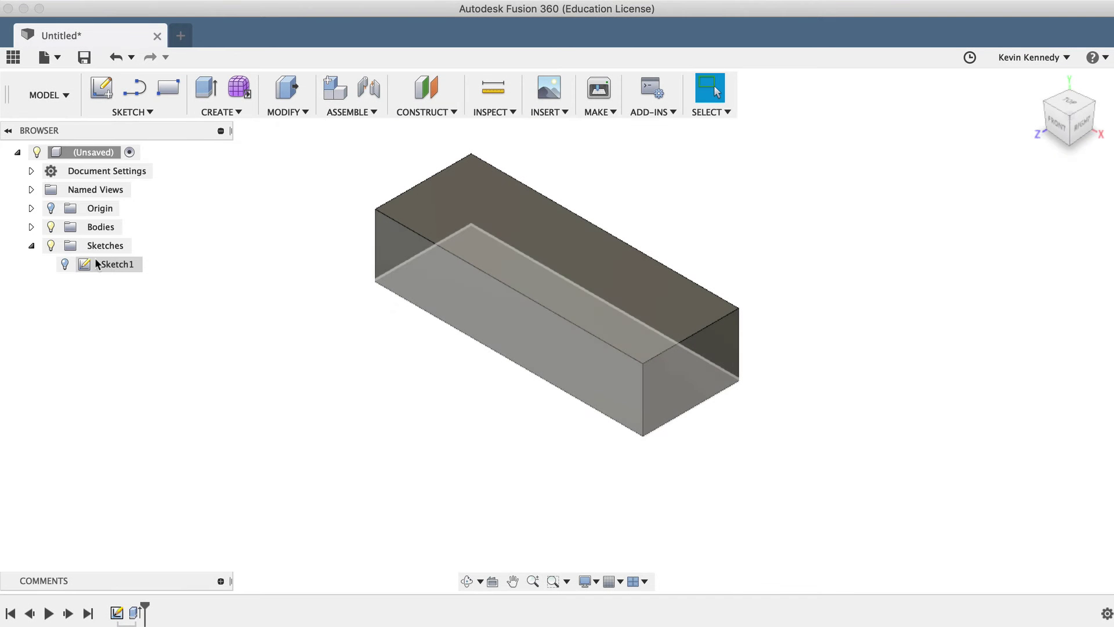
Step: Turn on Sketch1's visibility so its rectangle shows at the block's base
{"action": "left_click", "coordinate": [69, 263]}
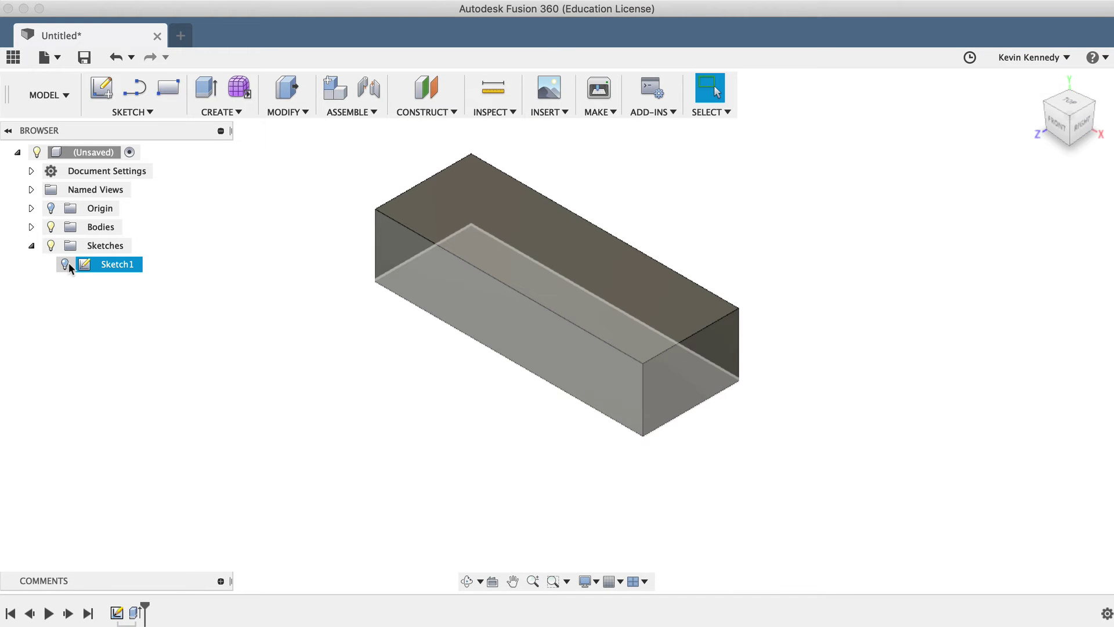
{"action": "left_click", "coordinate": [66, 264]}
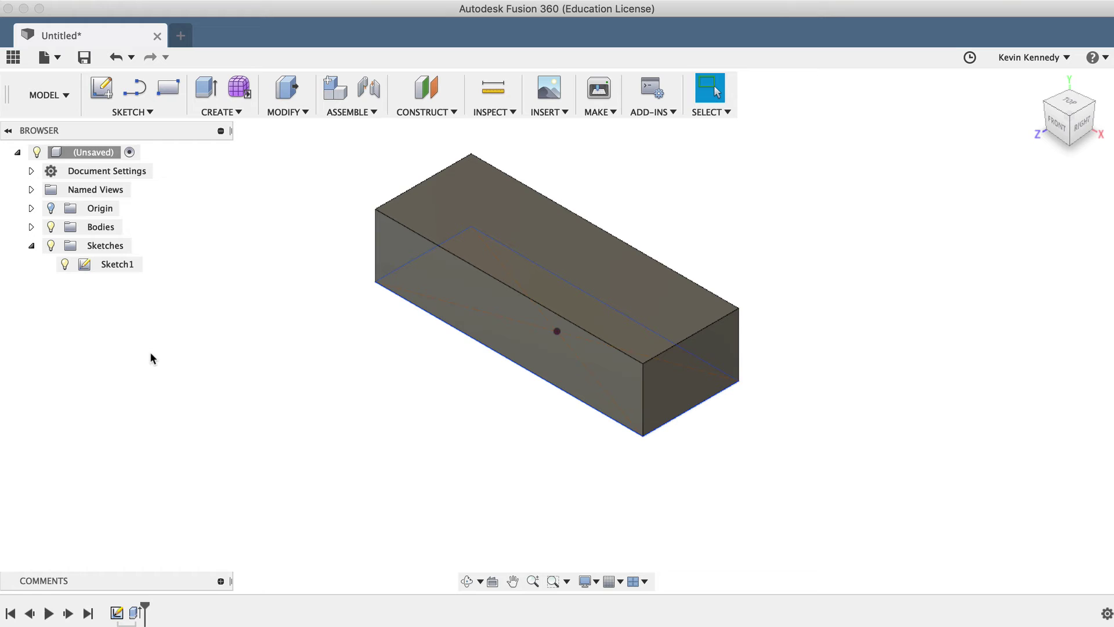
Step: Rename Sketch1 to 'Rectangle Bottom Lego' in the browser
{"action": "left_click", "coordinate": [117, 264]}
{"action": "left_click", "coordinate": [118, 264]}
{"action": "type", "text": "Rectangle Bo"}
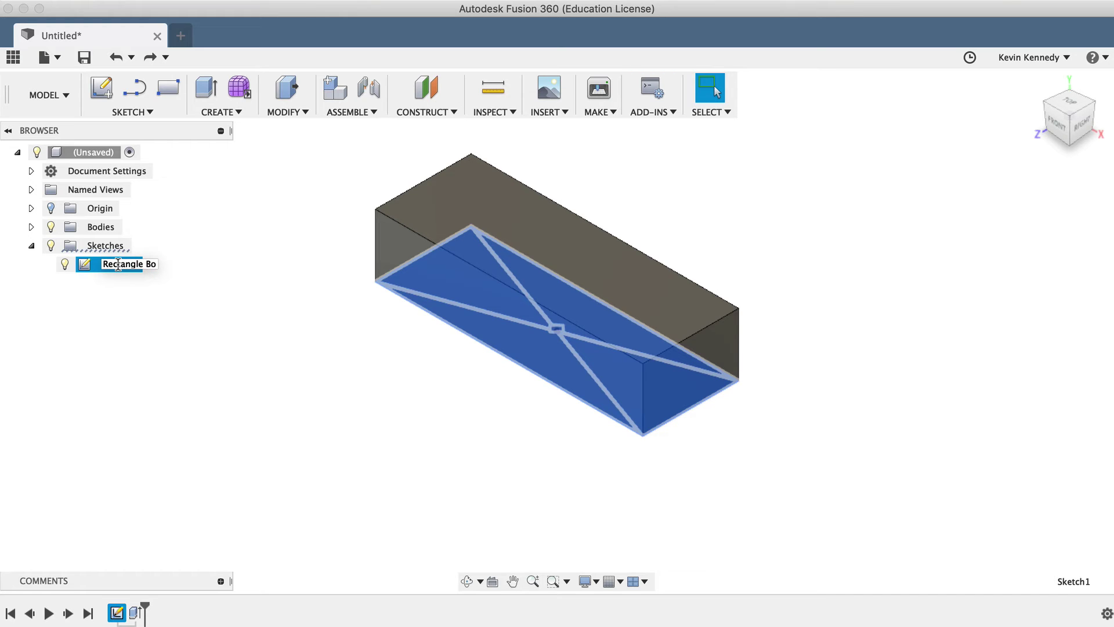
{"action": "type", "text": "ttom Lego"}
{"action": "key", "text": "Return"}
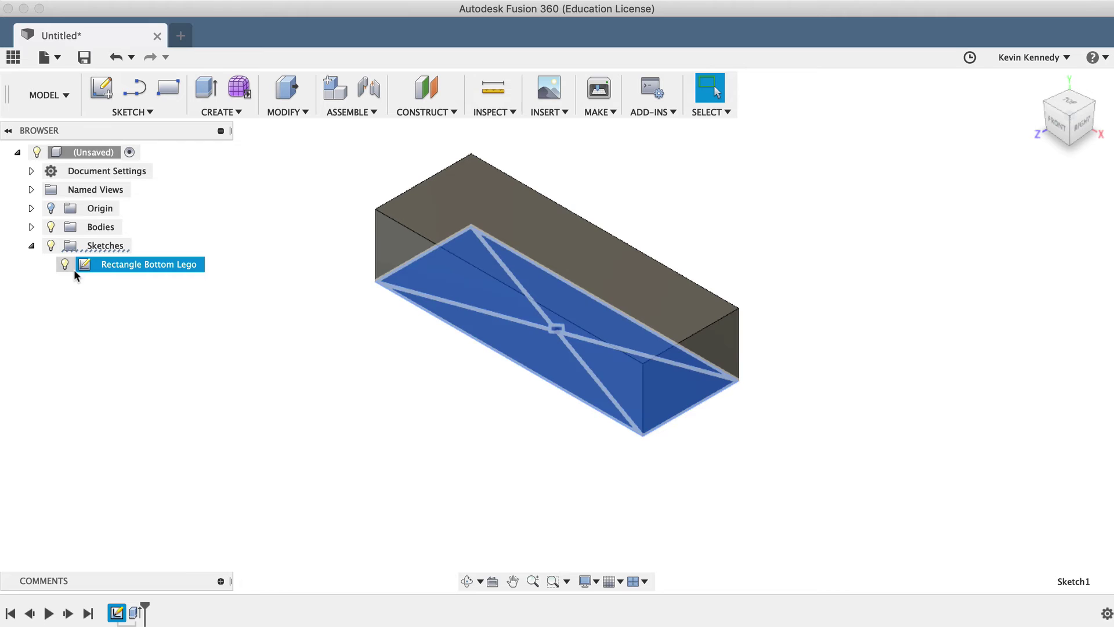
Step: Start a sketch on the XY origin plane, then undo the resulting Sketch2
{"action": "left_click", "coordinate": [31, 207]}
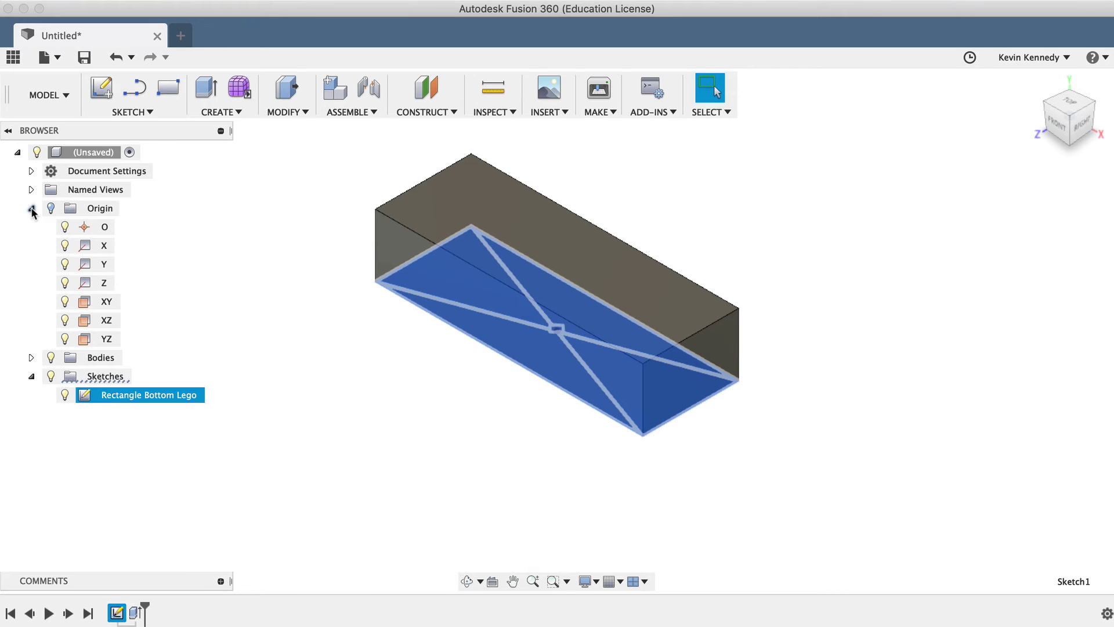
{"action": "left_click", "coordinate": [221, 345]}
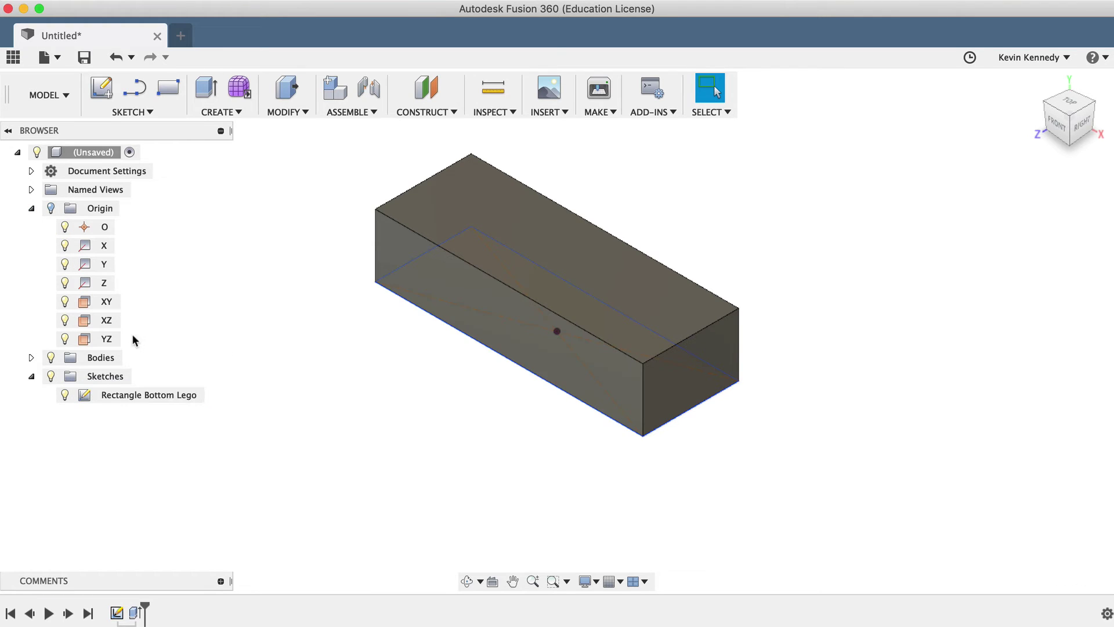
{"action": "right_click", "coordinate": [103, 307]}
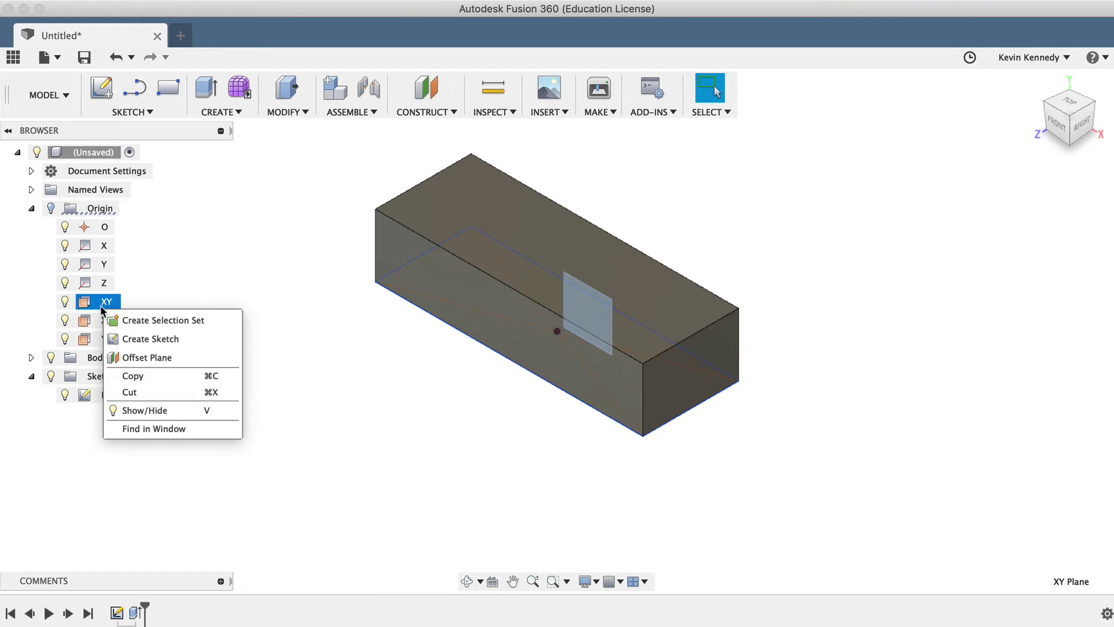
{"action": "left_click", "coordinate": [194, 341]}
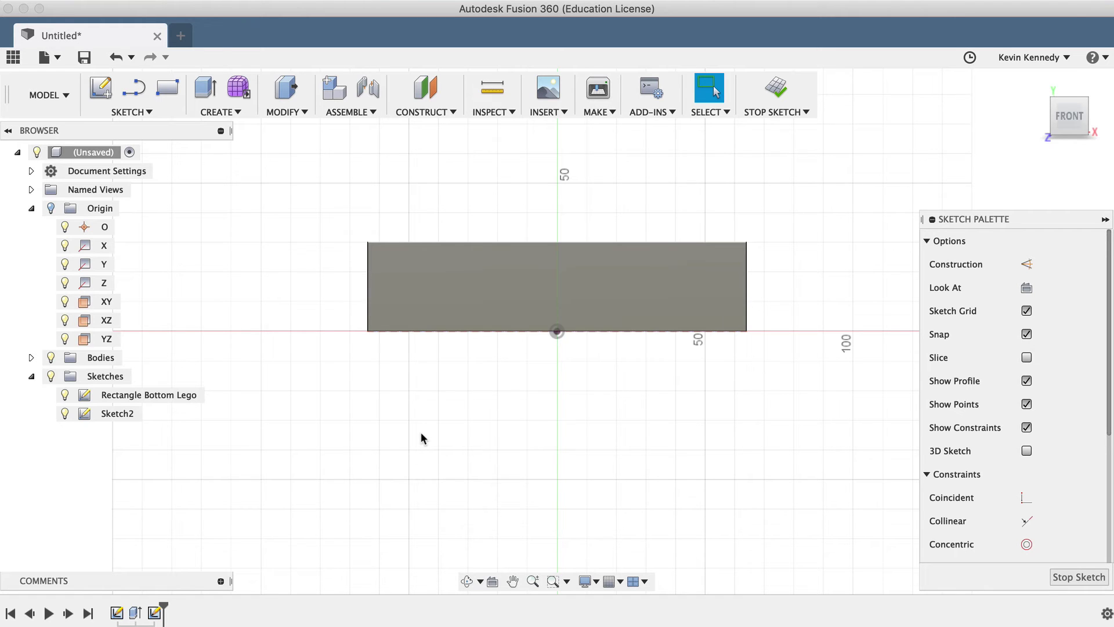
{"action": "key", "text": "super+z"}
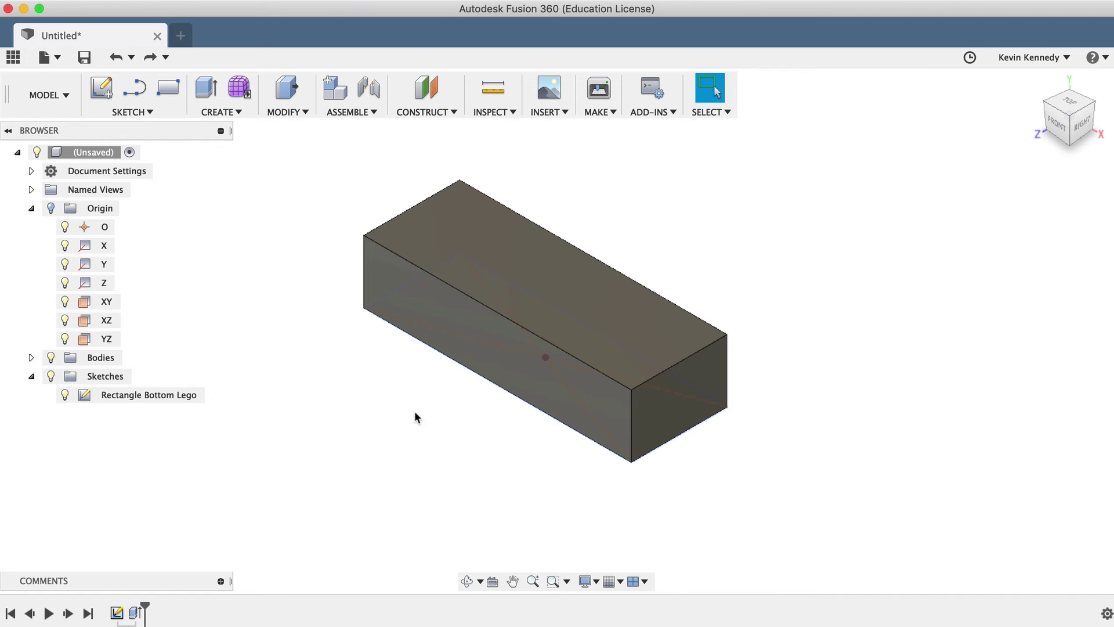
Step: Create an empty Sketch2 on the block's front face and finish it right away
{"action": "left_click", "coordinate": [412, 302]}
{"action": "right_click", "coordinate": [412, 303]}
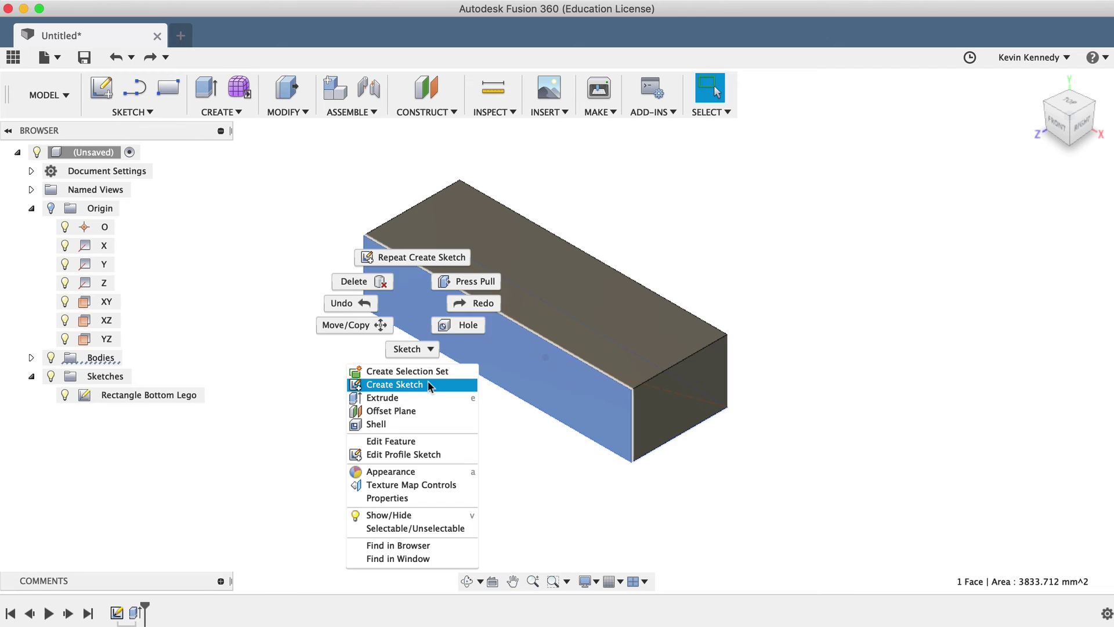
{"action": "left_click", "coordinate": [429, 385]}
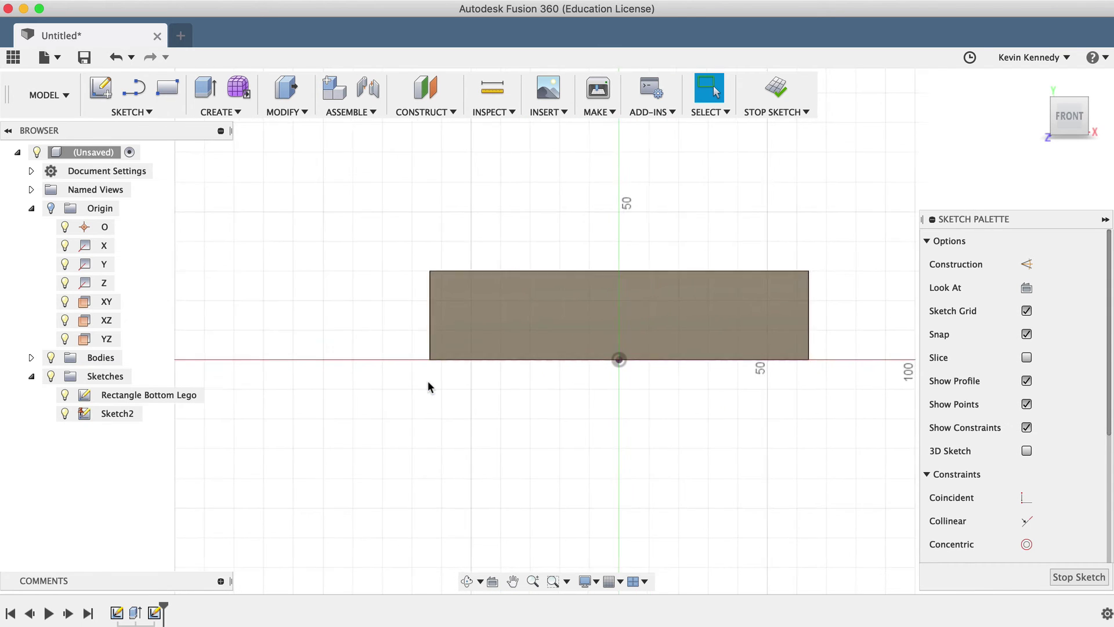
{"action": "left_click", "coordinate": [777, 88]}
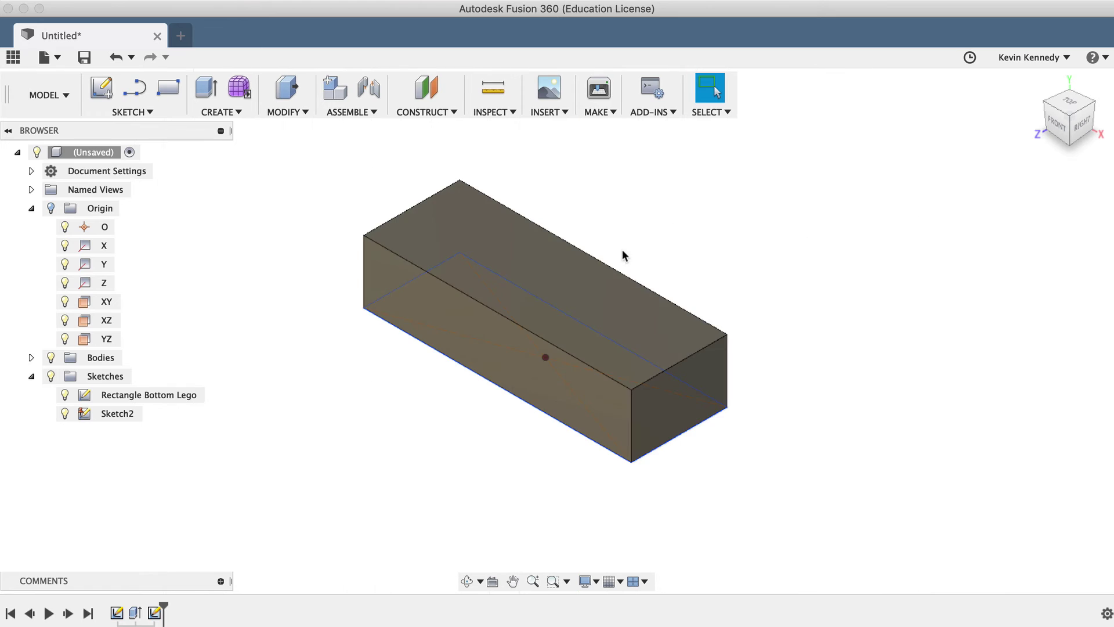
Step: On the top face, draw a 2-point rectangle cornered at the origin as Sketch3 and finish it
{"action": "right_click", "coordinate": [581, 277]}
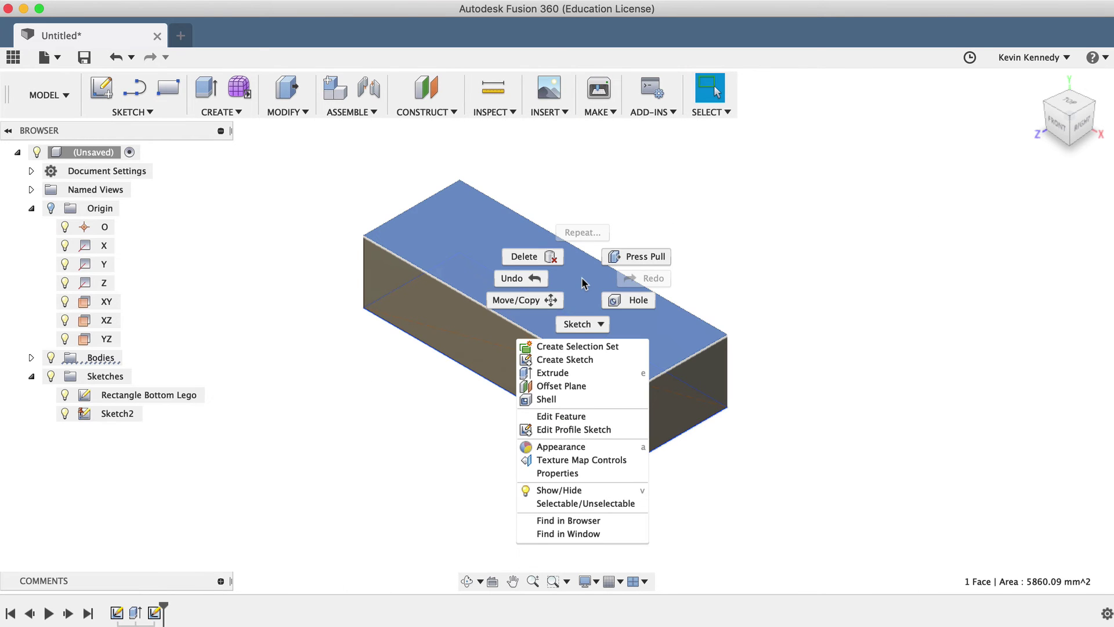
{"action": "key", "text": "Escape"}
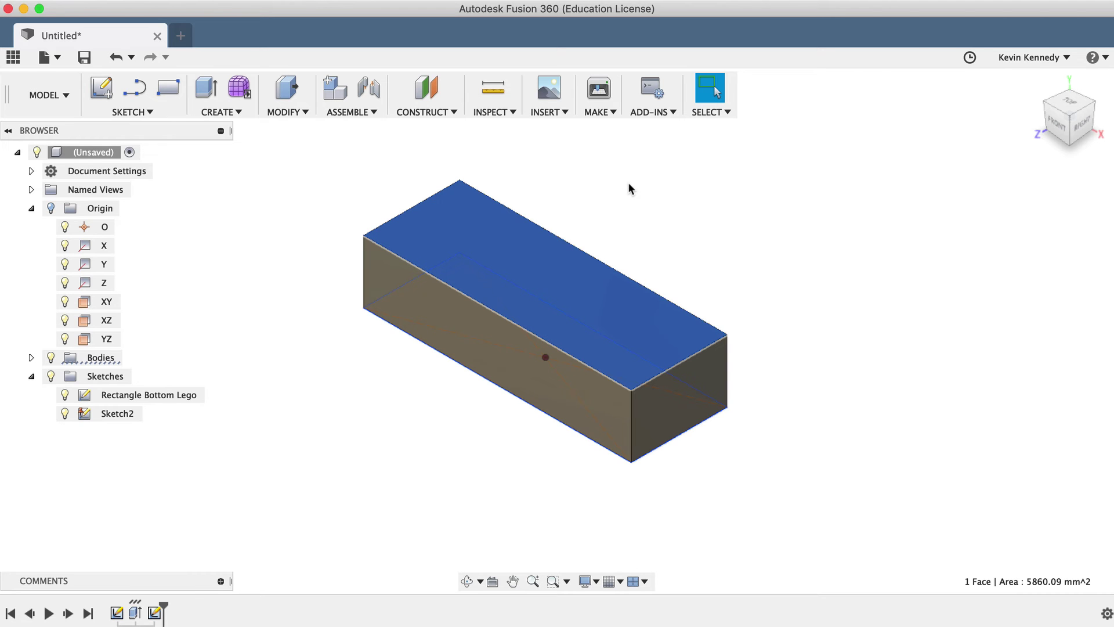
{"action": "key", "text": "r"}
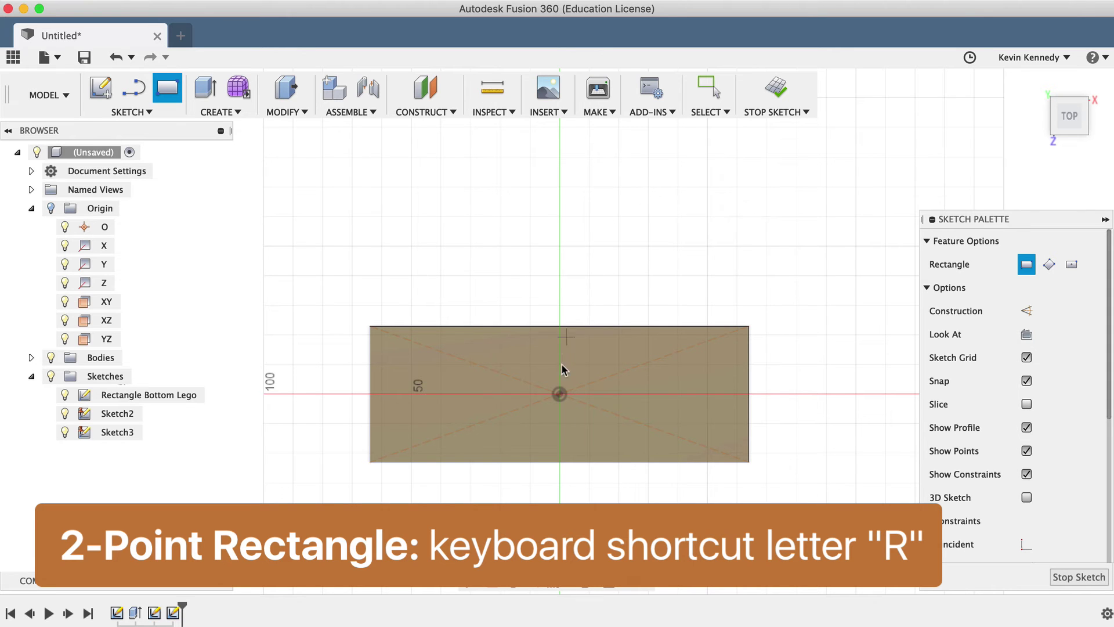
{"action": "left_click", "coordinate": [559, 394]}
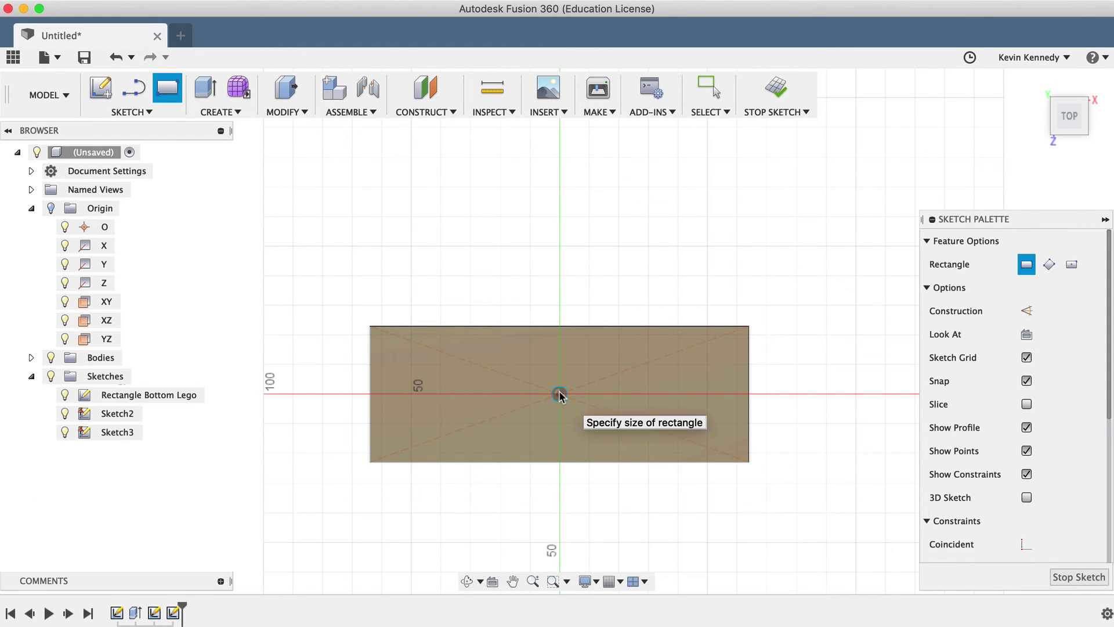
{"action": "left_click", "coordinate": [398, 348]}
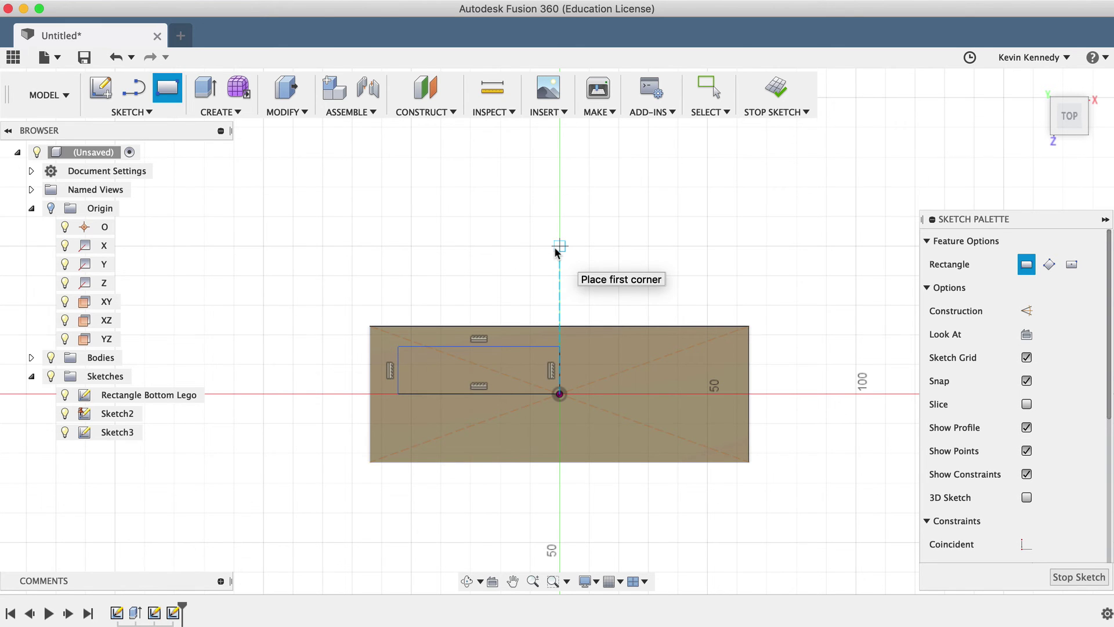
{"action": "scroll", "coordinate": [556, 250], "scroll_direction": "down", "scroll_amount": 3}
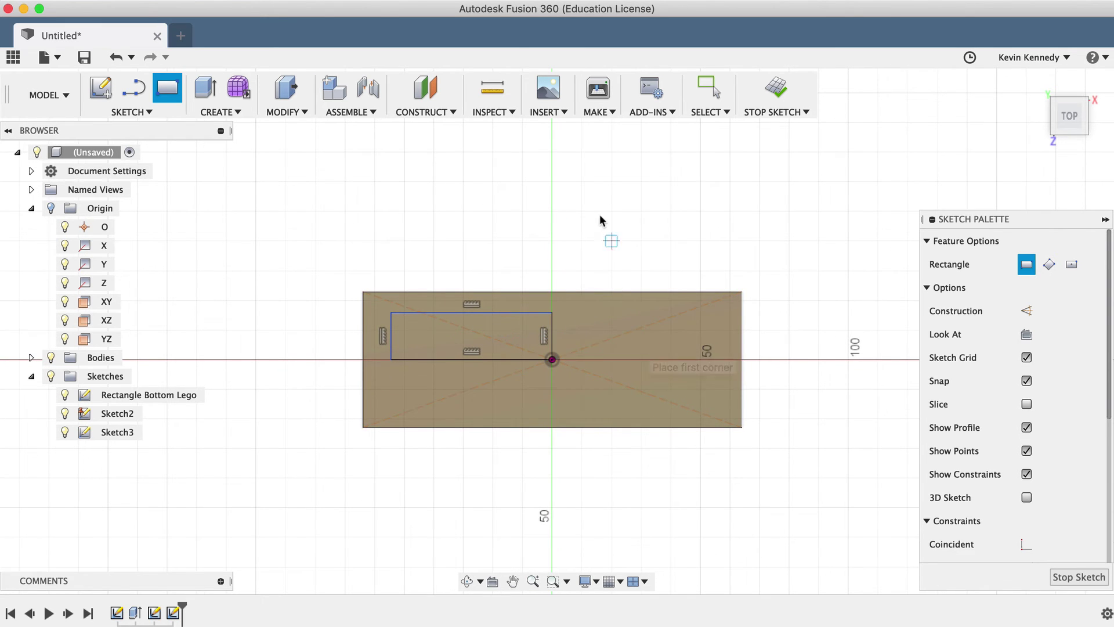
{"action": "scroll", "coordinate": [600, 221], "scroll_direction": "down", "scroll_amount": 1}
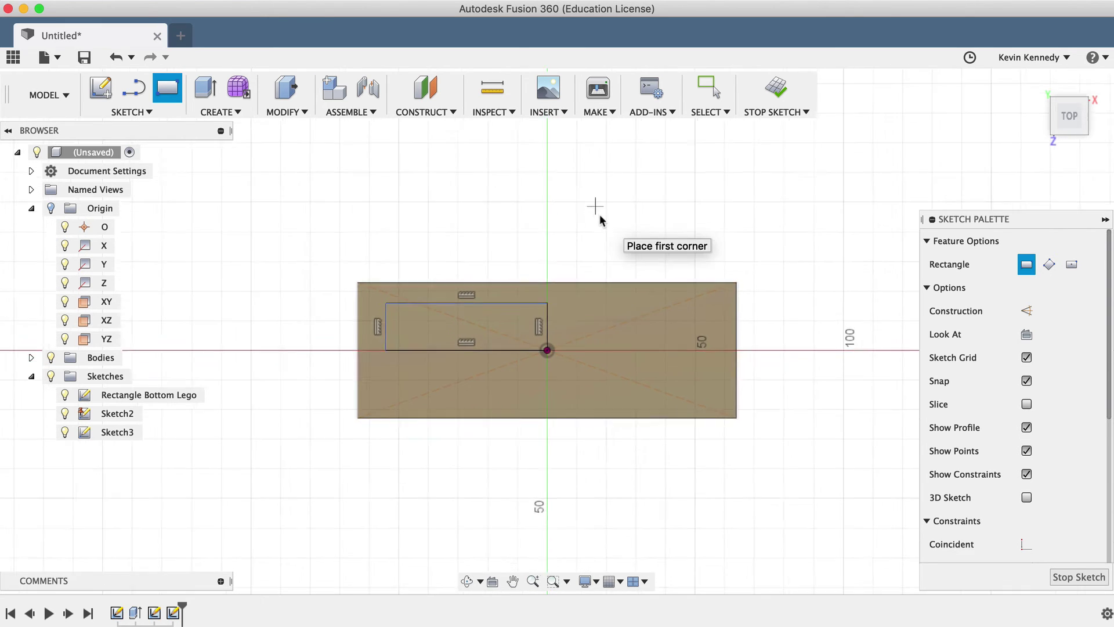
{"action": "left_click", "coordinate": [773, 91]}
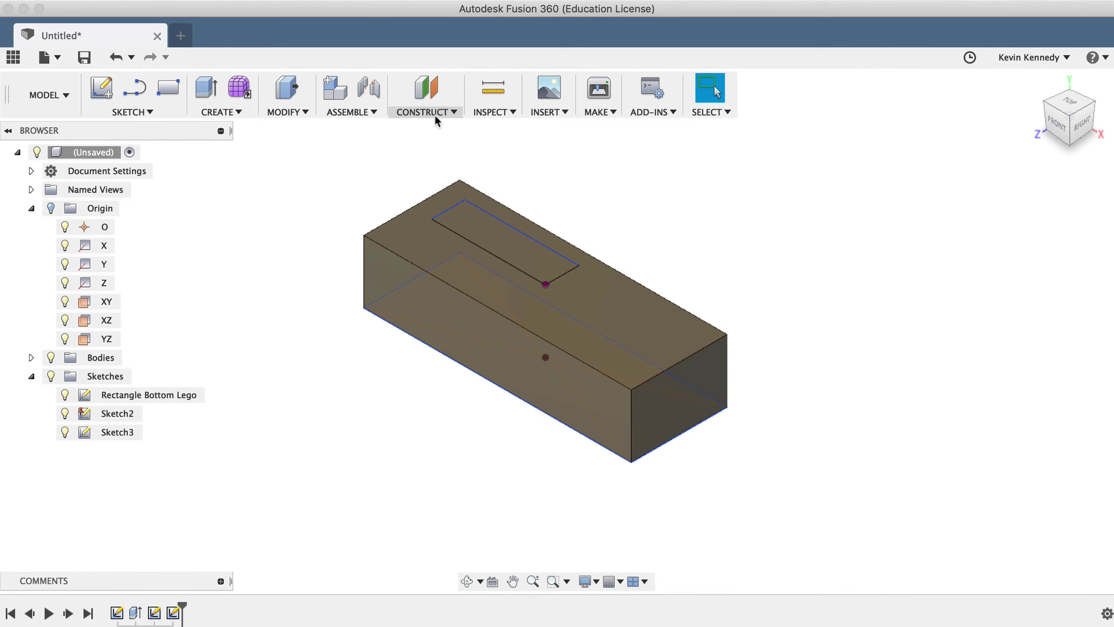
Step: Add an offset plane 60 mm above the block's top face and orbit to view it
{"action": "left_click", "coordinate": [451, 112]}
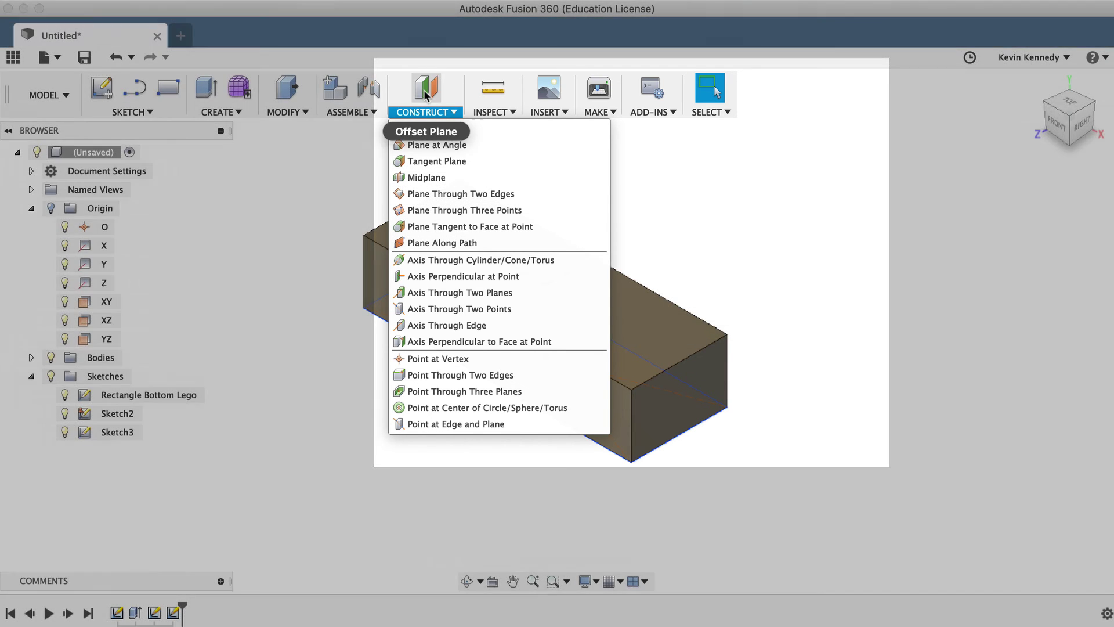
{"action": "left_click", "coordinate": [432, 128]}
{"action": "left_click", "coordinate": [604, 281]}
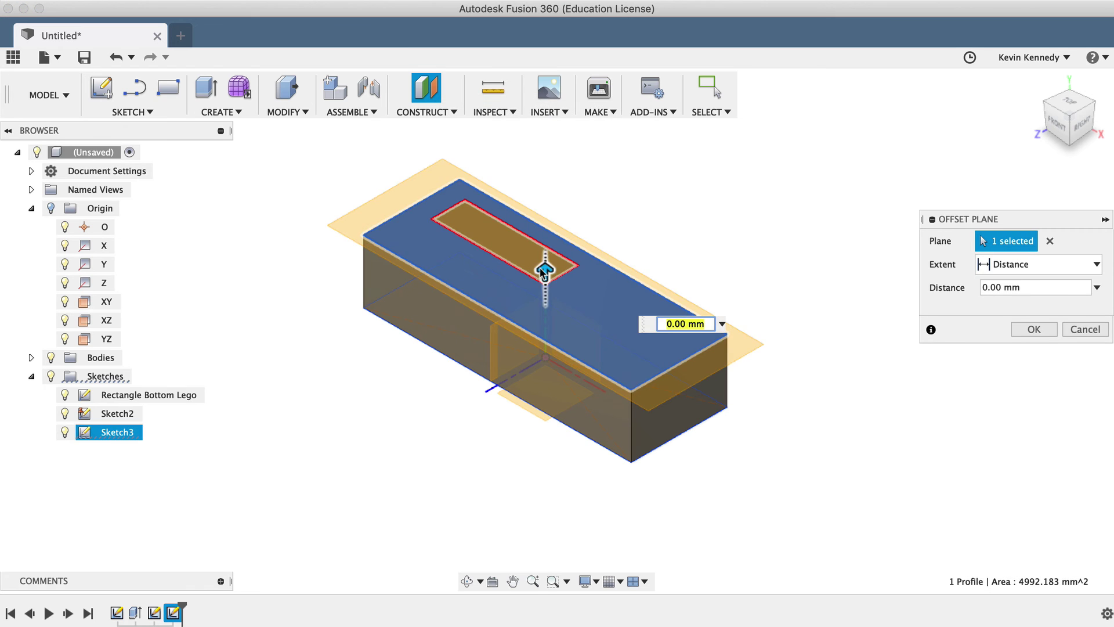
{"action": "left_click_drag", "start_coordinate": [544, 271], "coordinate": [544, 126]}
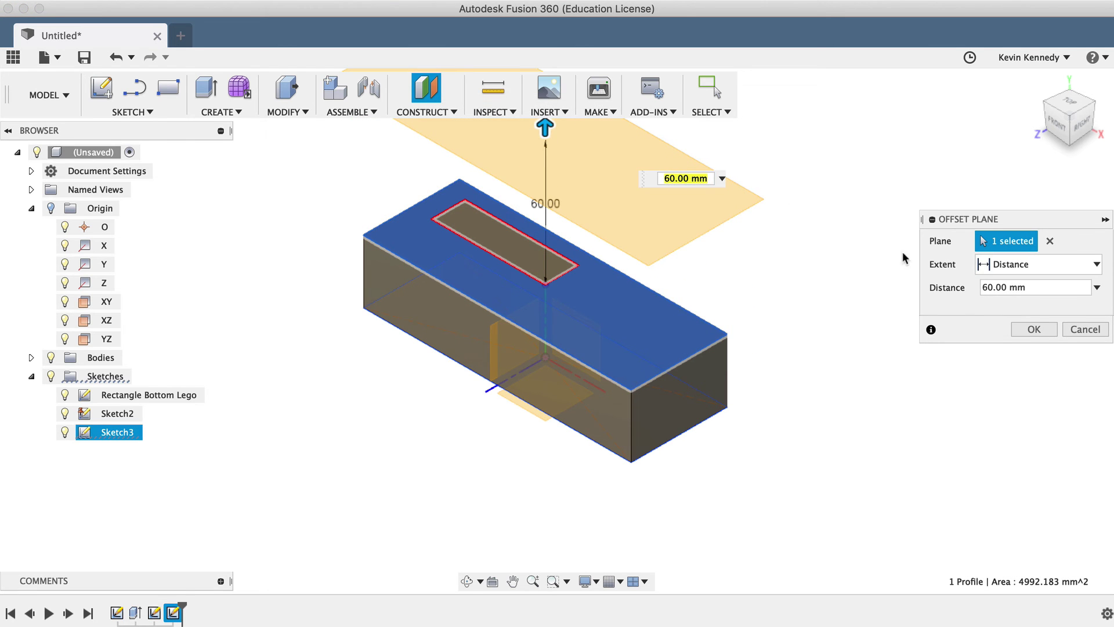
{"action": "left_click", "coordinate": [1026, 328]}
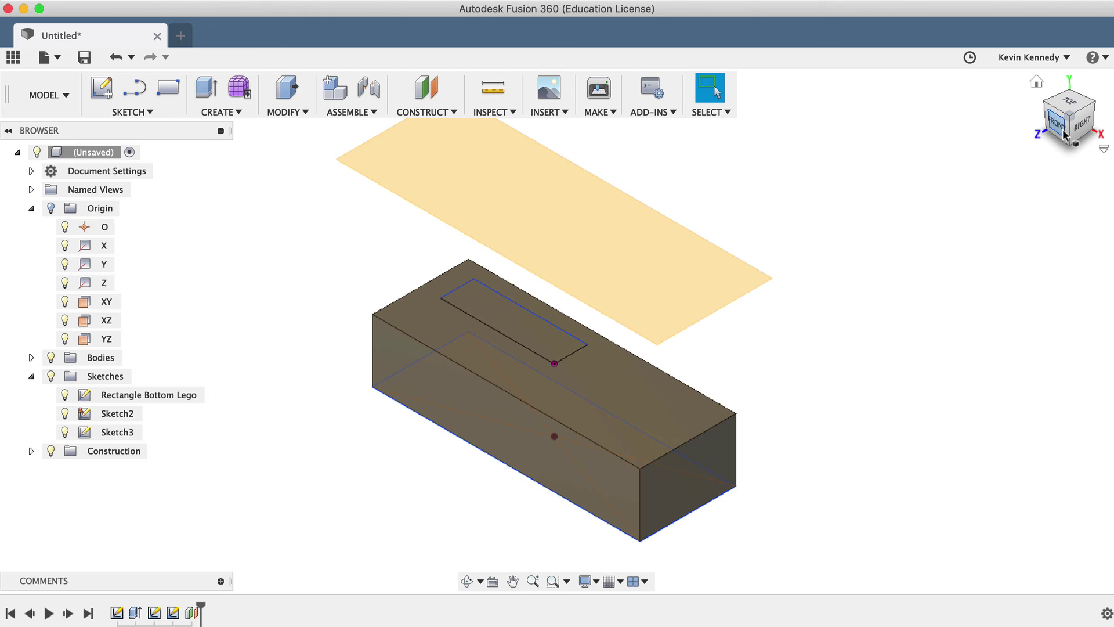
{"action": "middle_click_drag", "start_coordinate": [552, 317], "coordinate": [647, 260], "text": "shift"}
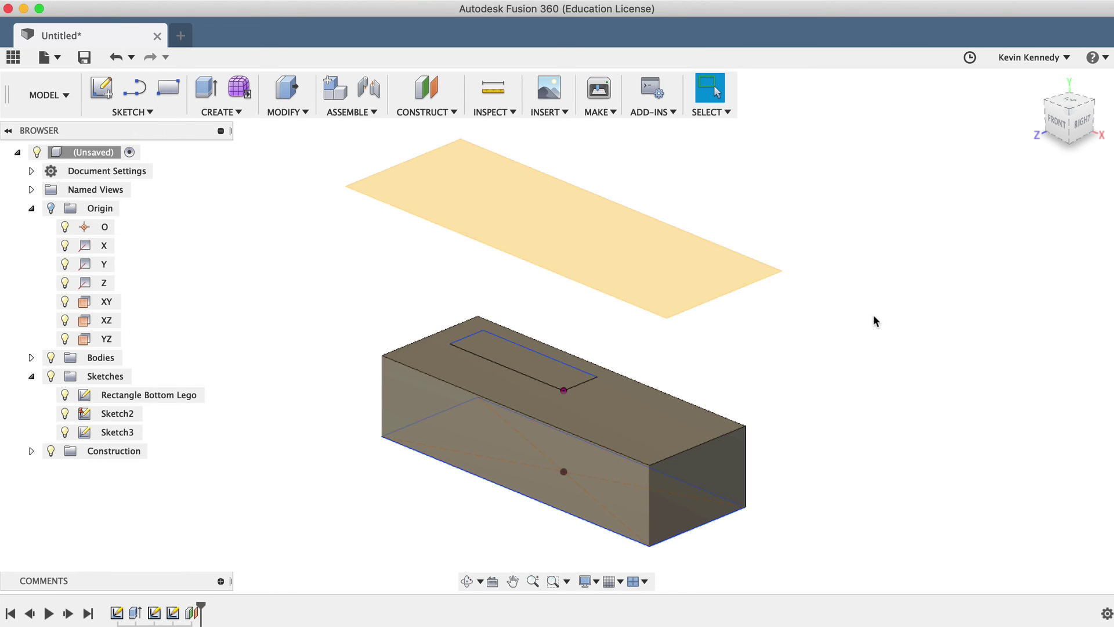
Step: Start a new Sketch4 on the offset construction plane
{"action": "right_click", "coordinate": [582, 261]}
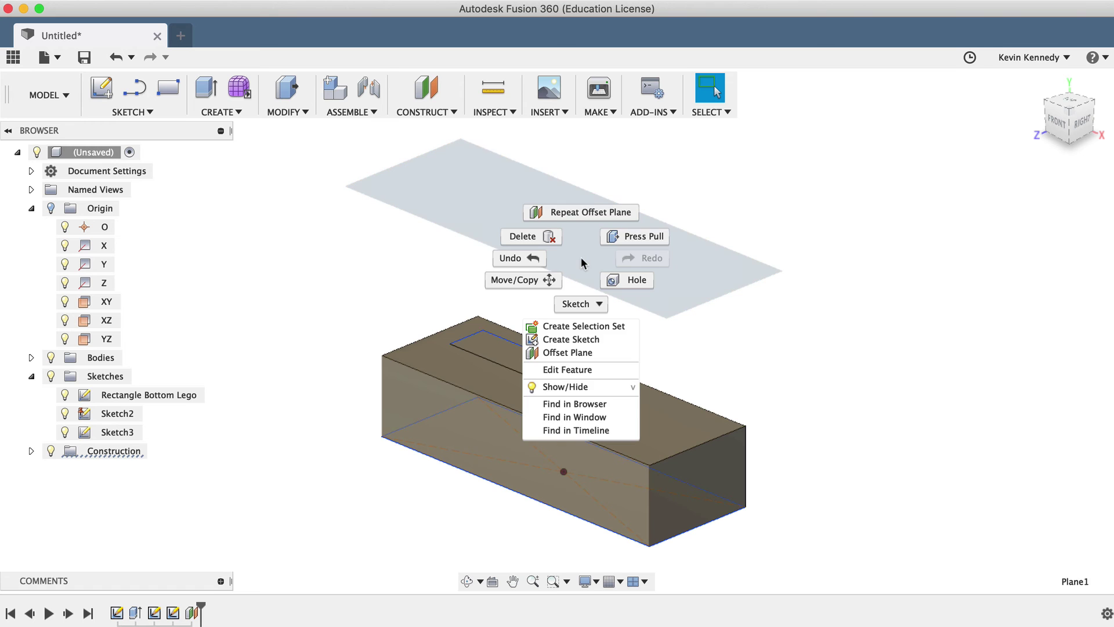
{"action": "left_click", "coordinate": [602, 339]}
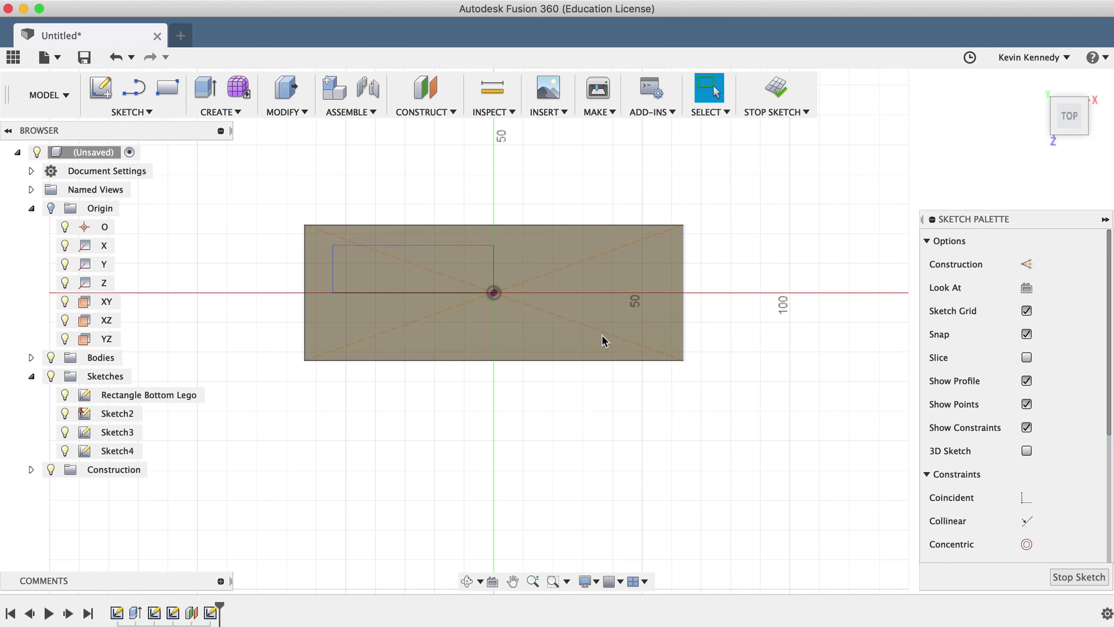
Step: Finish Sketch4, then rename Sketches 4, 3, 2 to 'Construction Plane Demo', 'Top of Box Rectangle', 'Front Face Demo'
{"action": "left_click", "coordinate": [778, 91]}
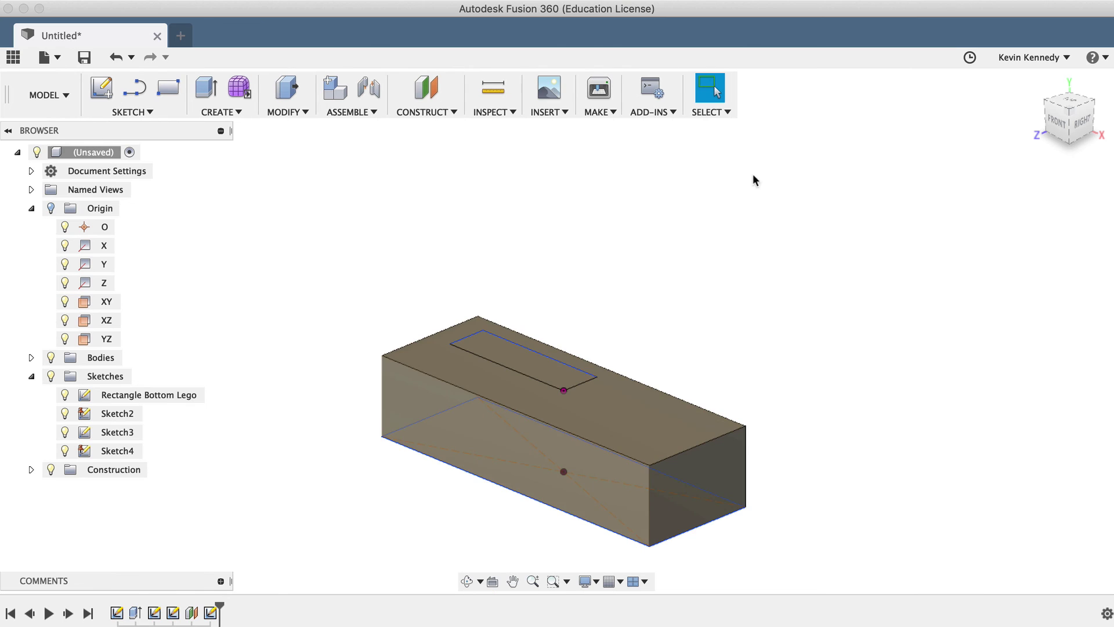
{"action": "double_click", "coordinate": [117, 450]}
{"action": "type", "text": "Con"}
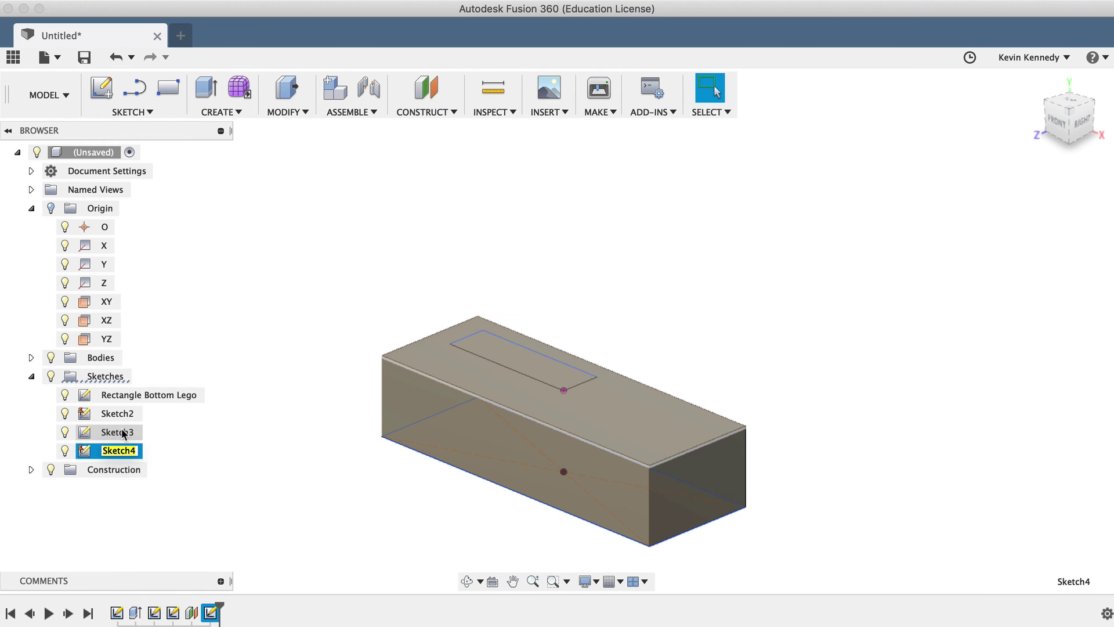
{"action": "type", "text": "struction Plane Demo"}
{"action": "key", "text": "Return"}
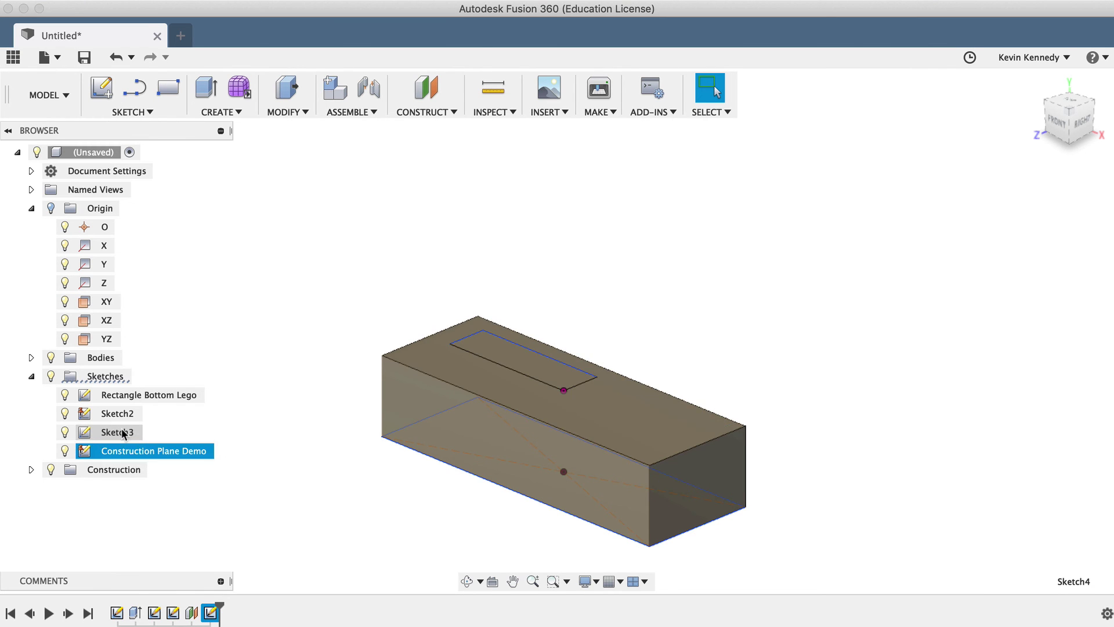
{"action": "double_click", "coordinate": [111, 432]}
{"action": "type", "text": "Top "}
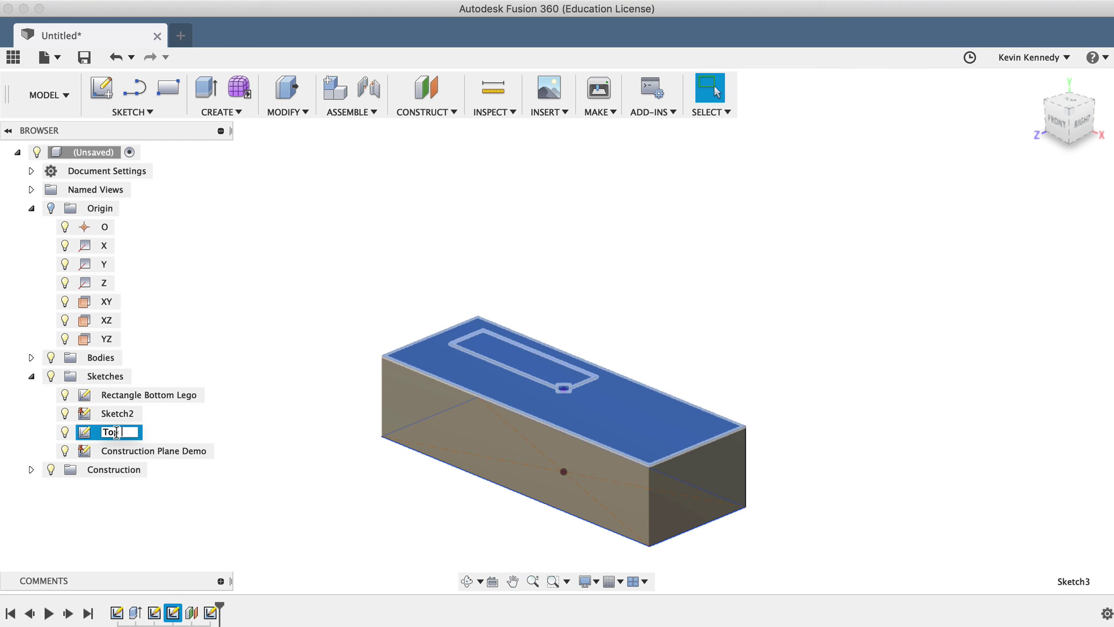
{"action": "type", "text": "of Box Rectangle"}
{"action": "key", "text": "Return"}
{"action": "double_click", "coordinate": [118, 413]}
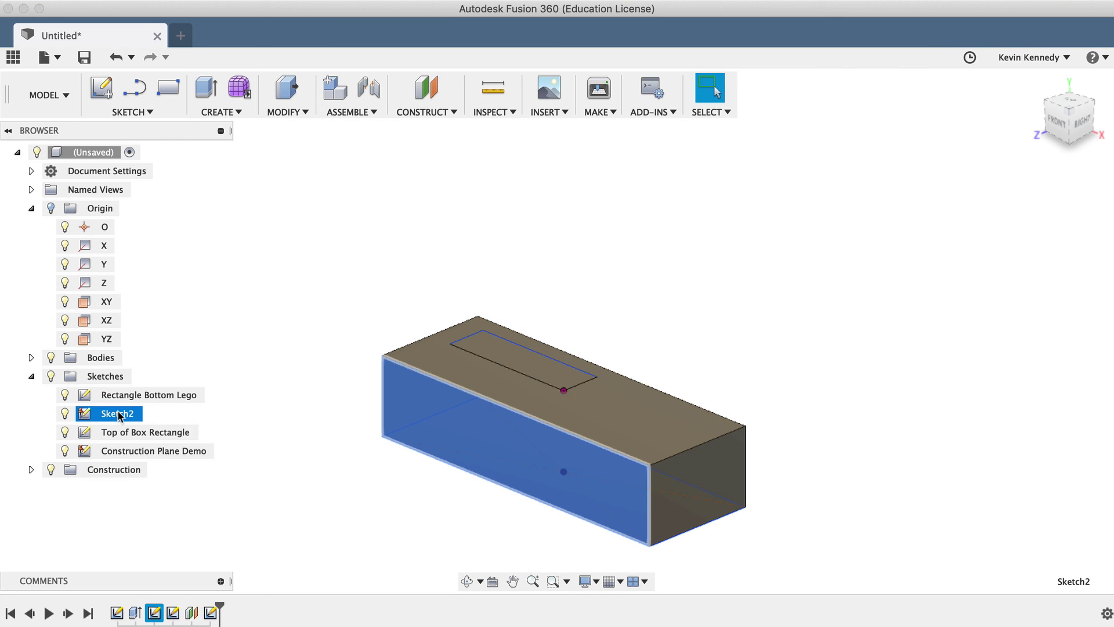
{"action": "type", "text": "Front Face Demo"}
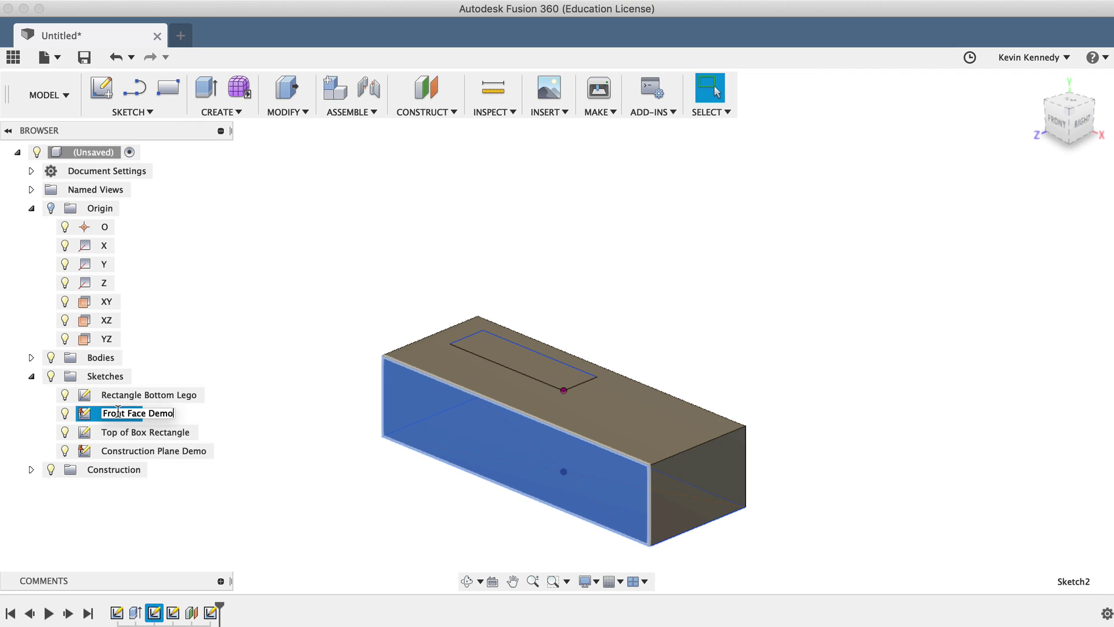
{"action": "left_click", "coordinate": [287, 389]}
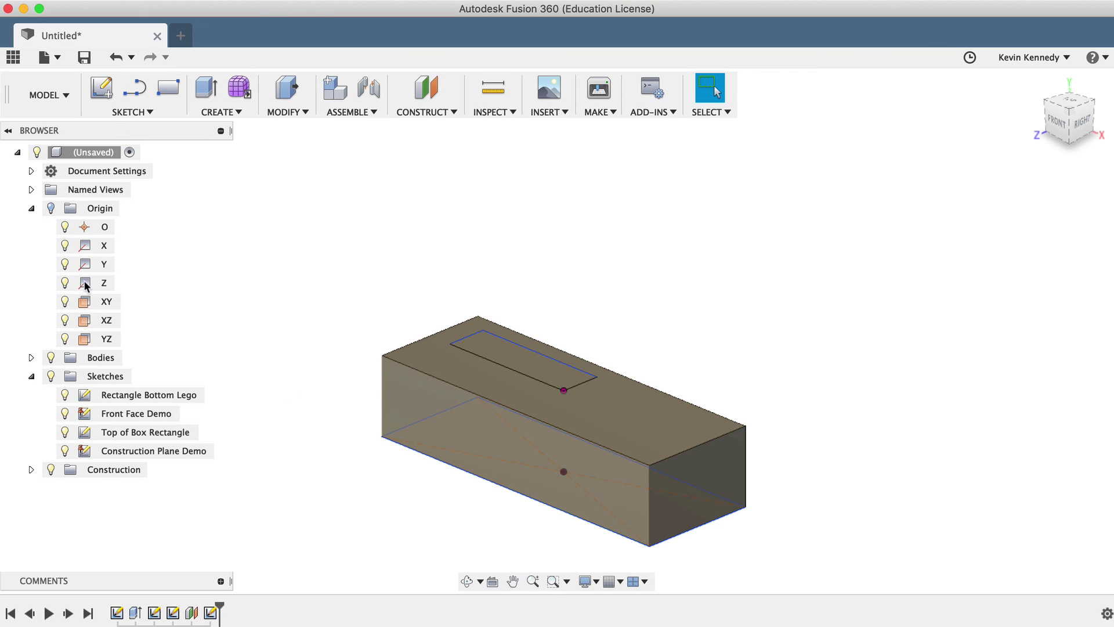
{"action": "left_click", "coordinate": [102, 300]}
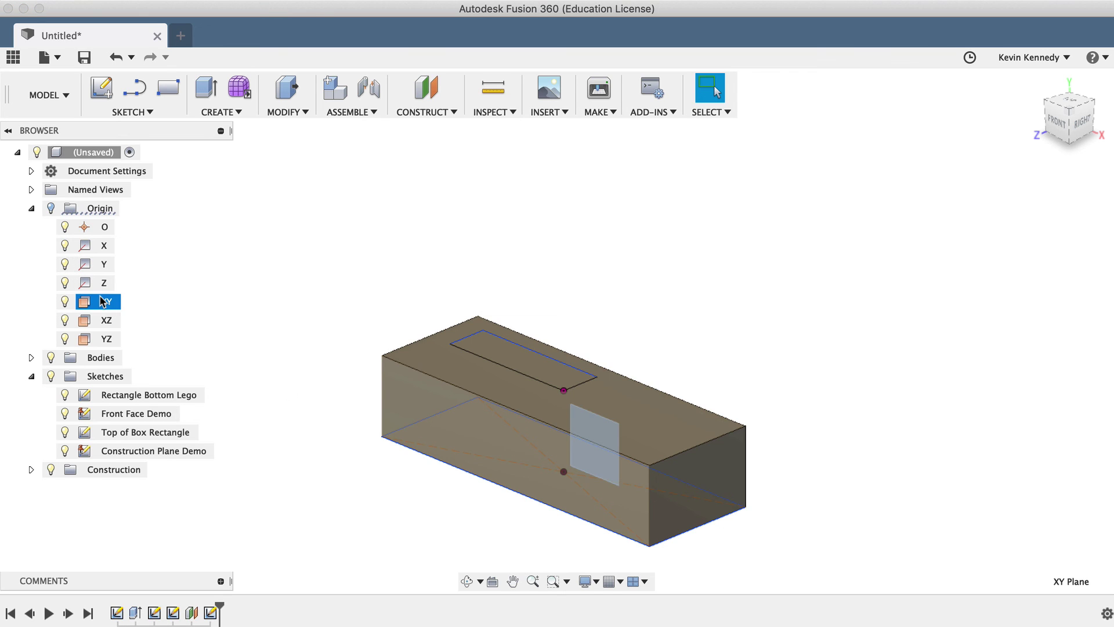
{"action": "left_click", "coordinate": [167, 294]}
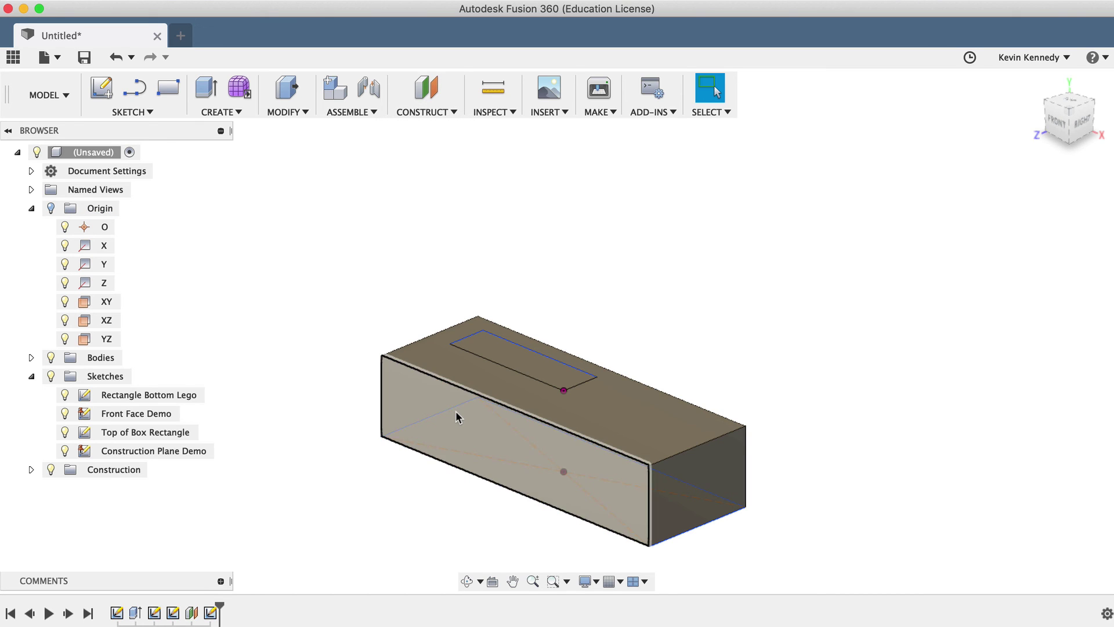
{"action": "right_click", "coordinate": [427, 389]}
{"action": "left_click", "coordinate": [289, 266]}
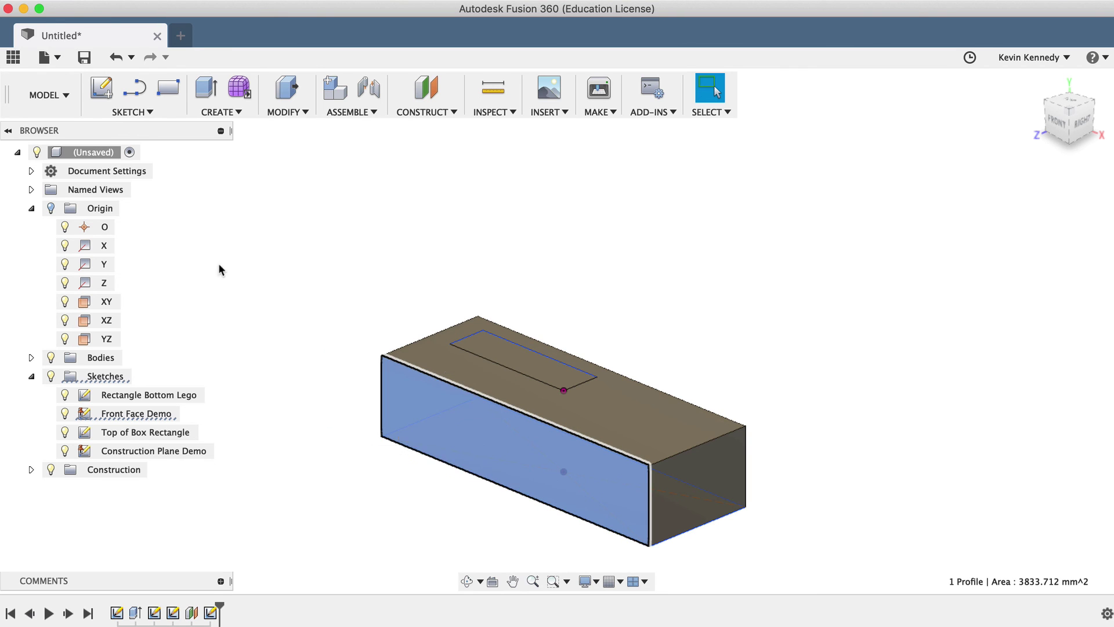